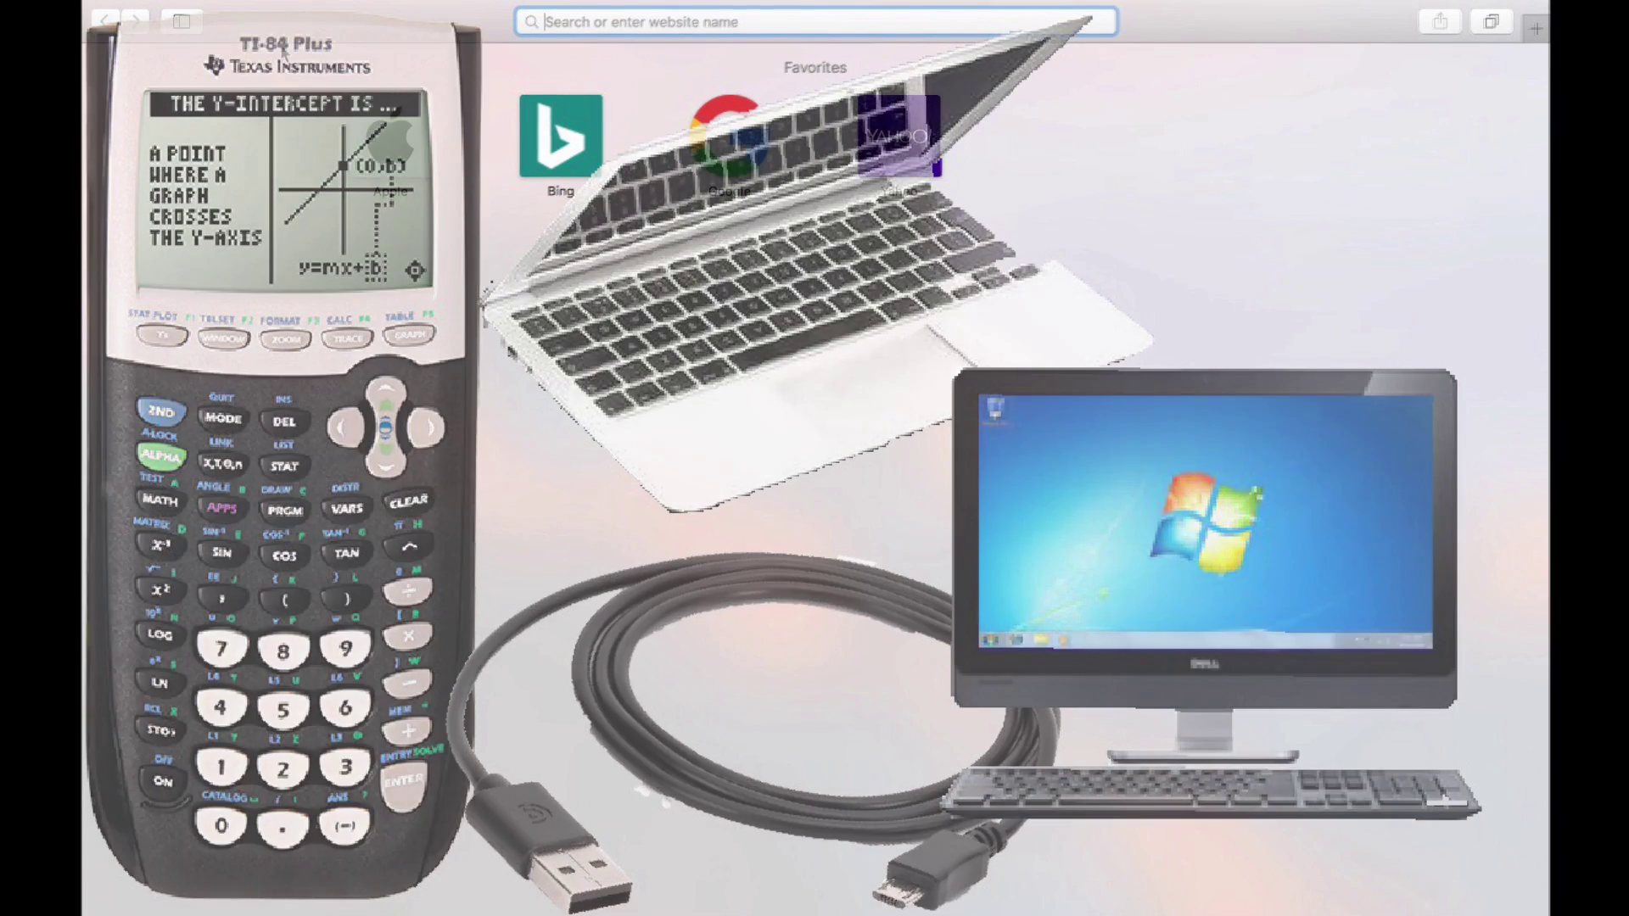
Go from ti.com to the Calculators & Education Technology Apps, Software & Updates downloads page
{"action": "type", "text": "ti.com"}
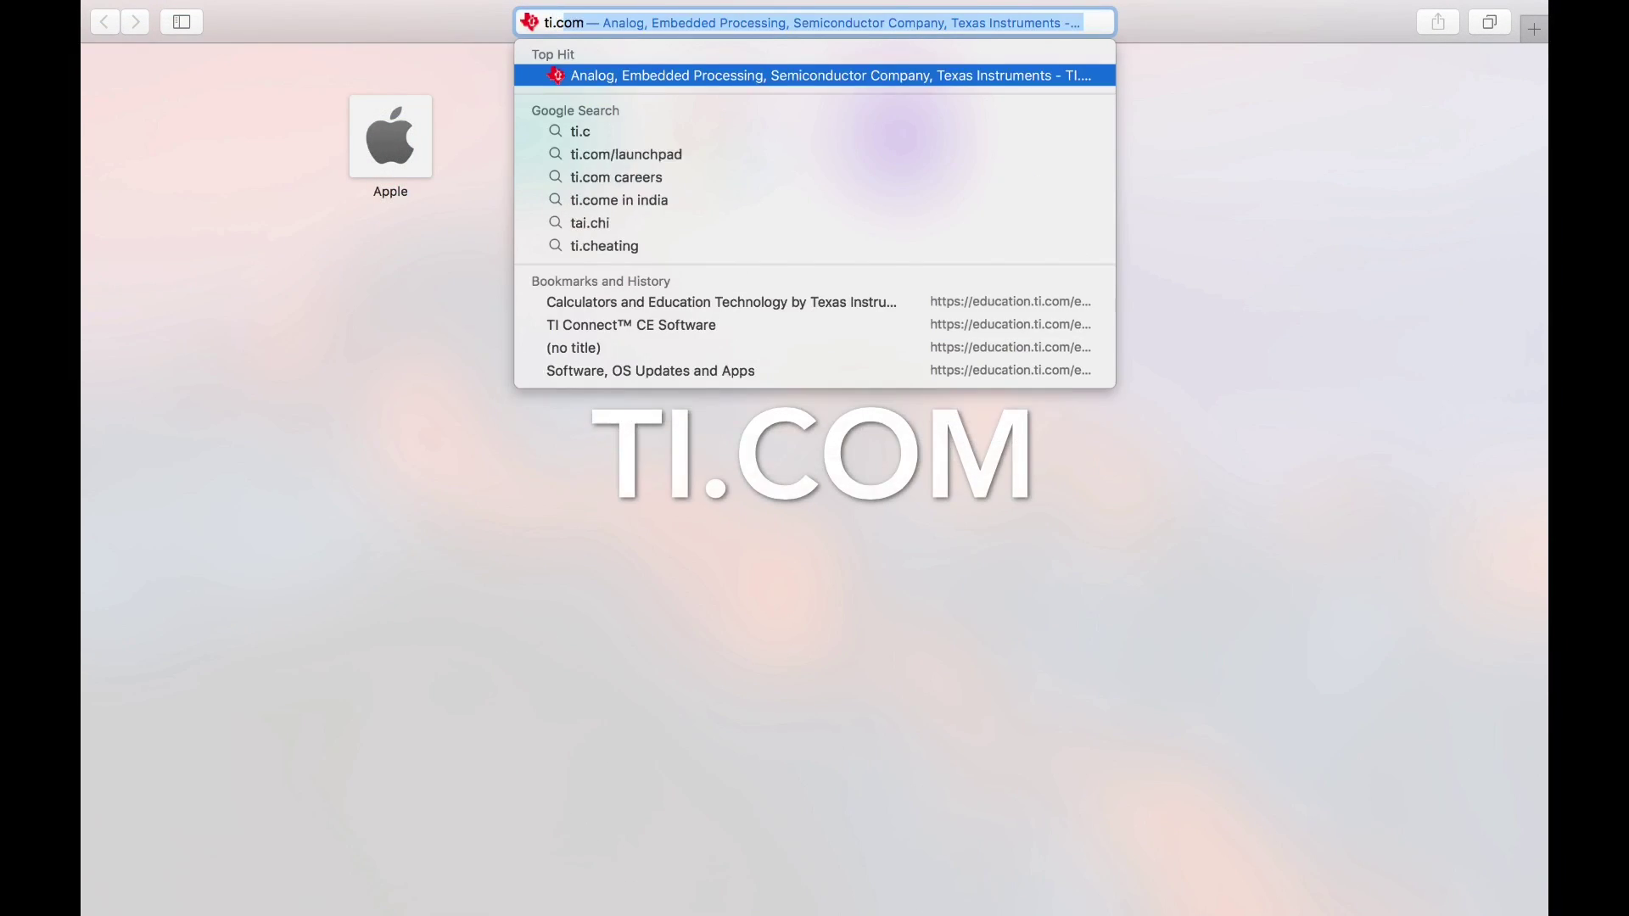
{"action": "key", "text": "Return"}
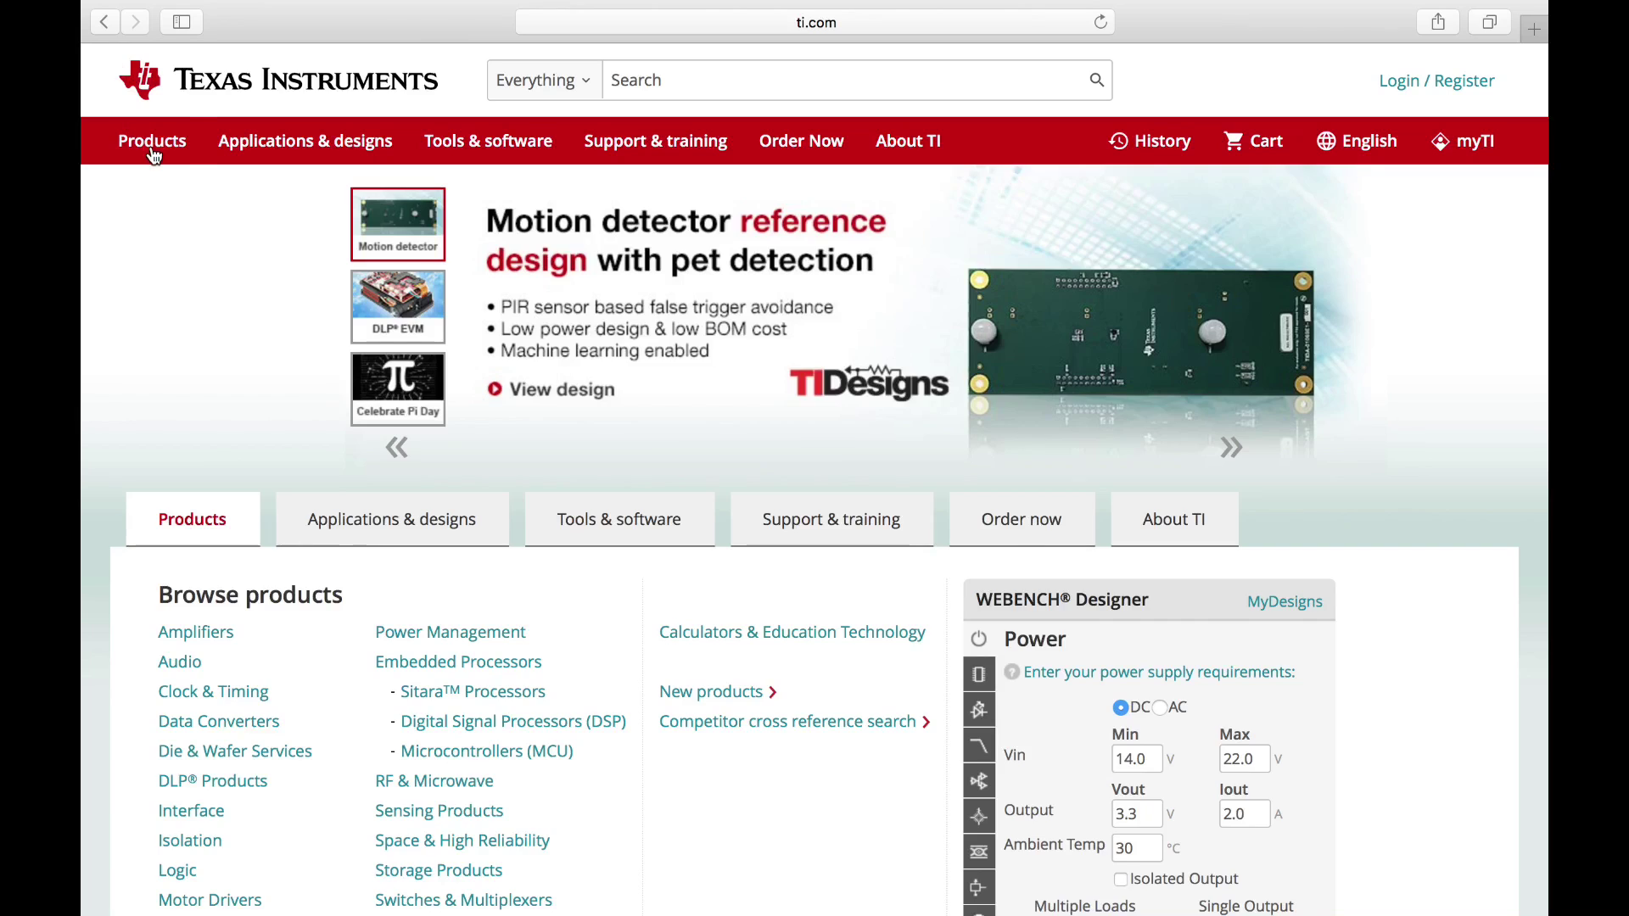
{"action": "mouse_move", "coordinate": [178, 158]}
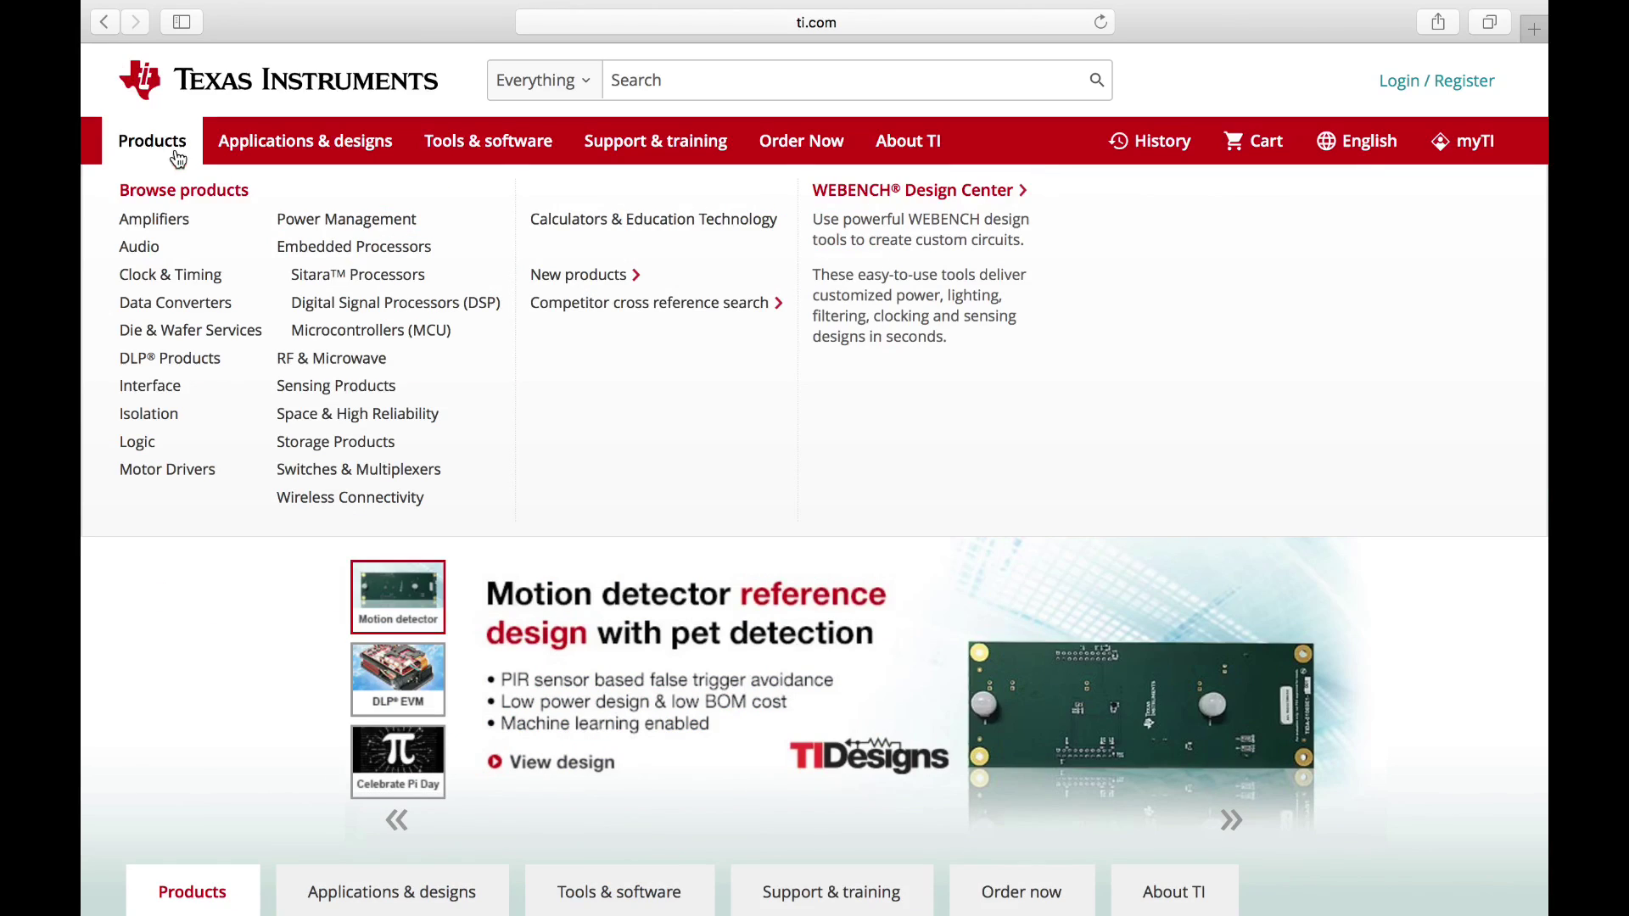
{"action": "left_click", "coordinate": [624, 226]}
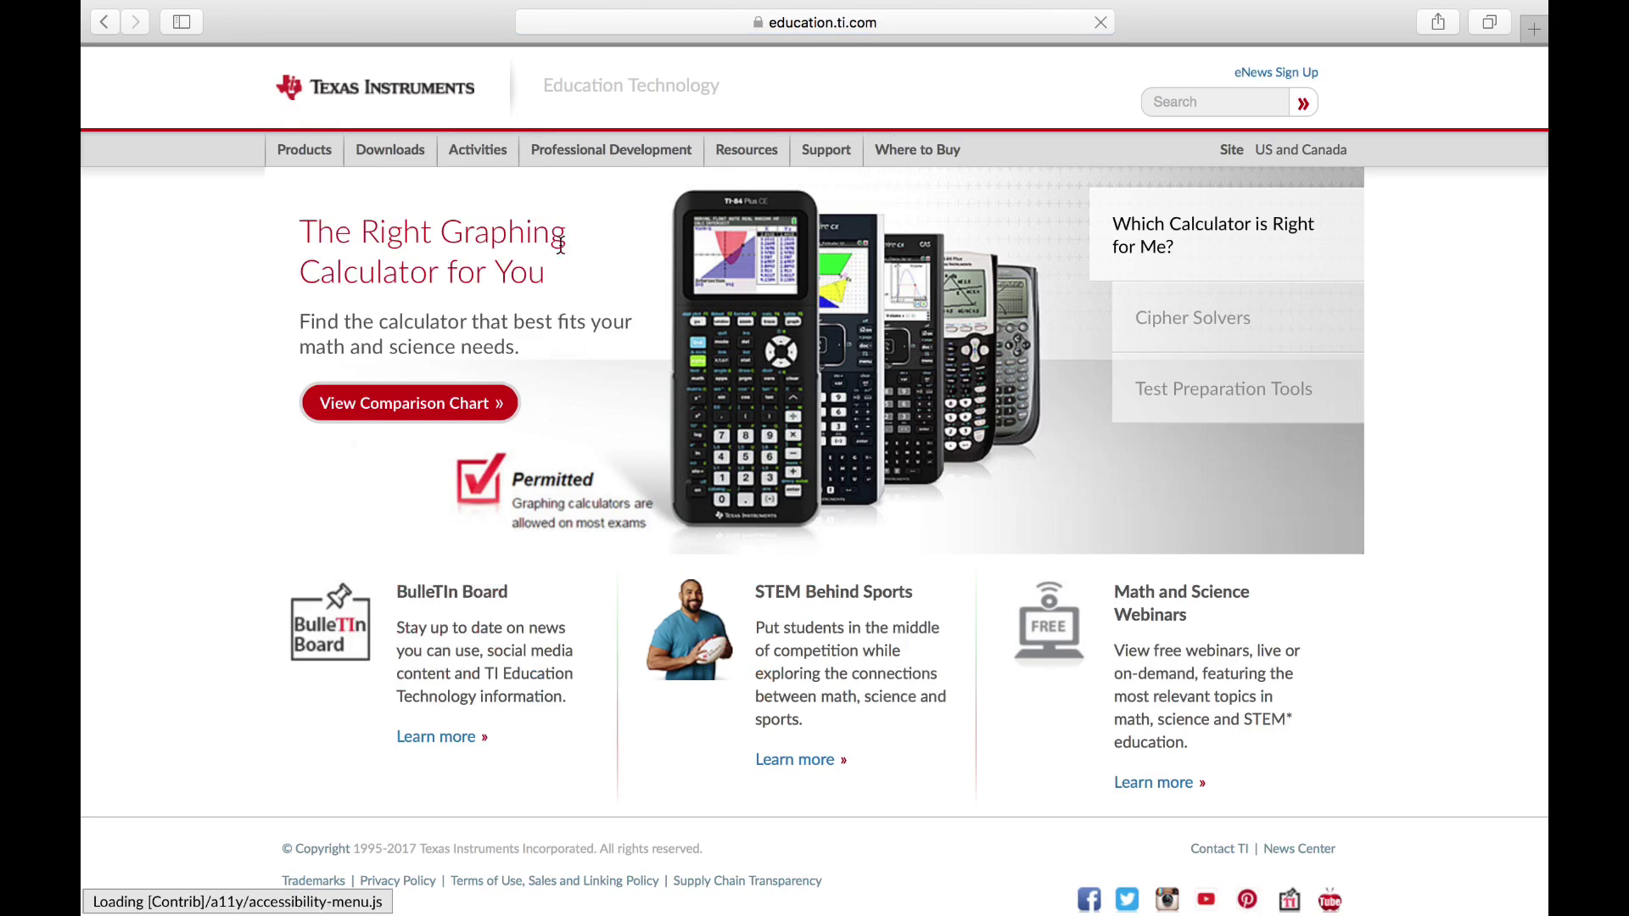
{"action": "mouse_move", "coordinate": [311, 161]}
{"action": "mouse_move", "coordinate": [390, 151]}
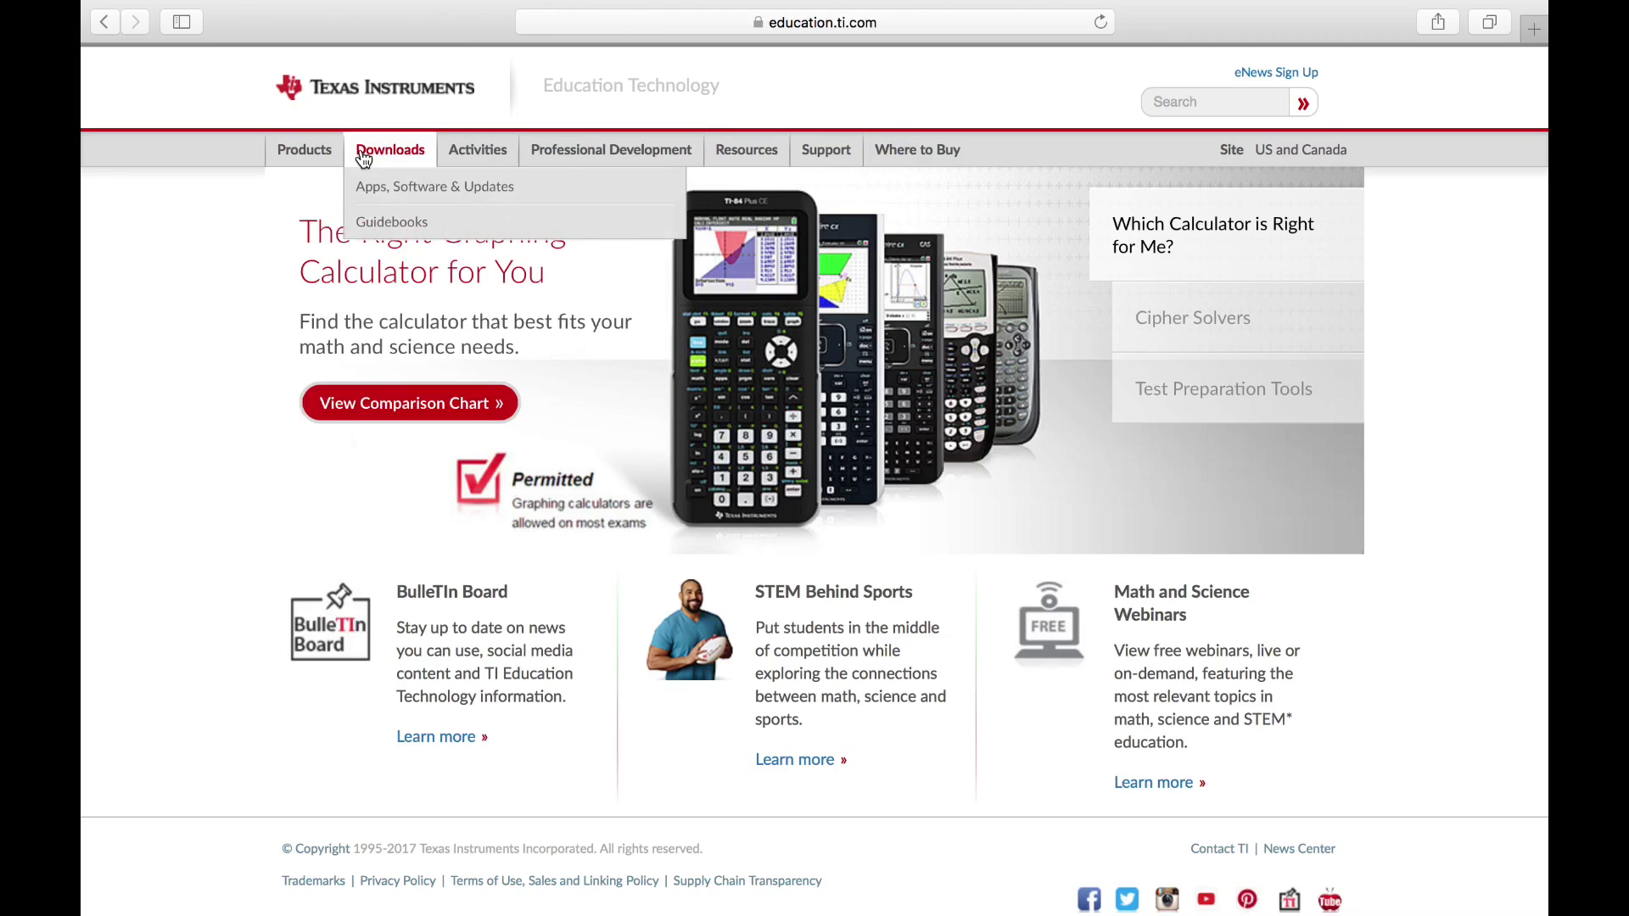
{"action": "left_click", "coordinate": [396, 201]}
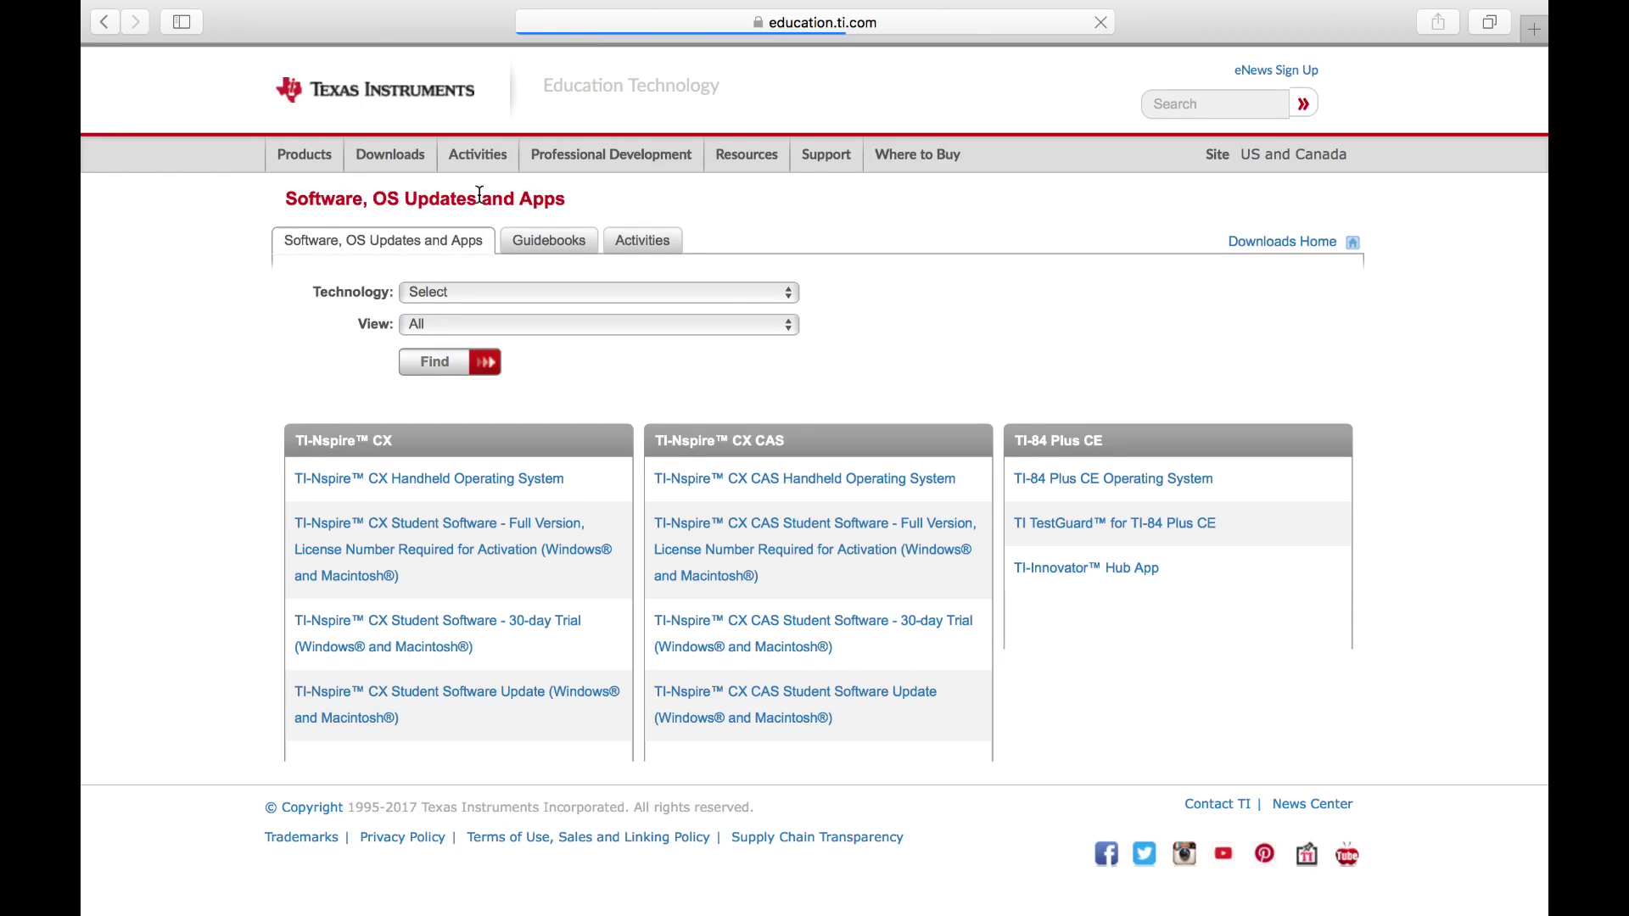
Filter downloads to TI-84 Plus, TI-84 Plus Silver Edition Connectivity Software and search
{"action": "left_click", "coordinate": [793, 297]}
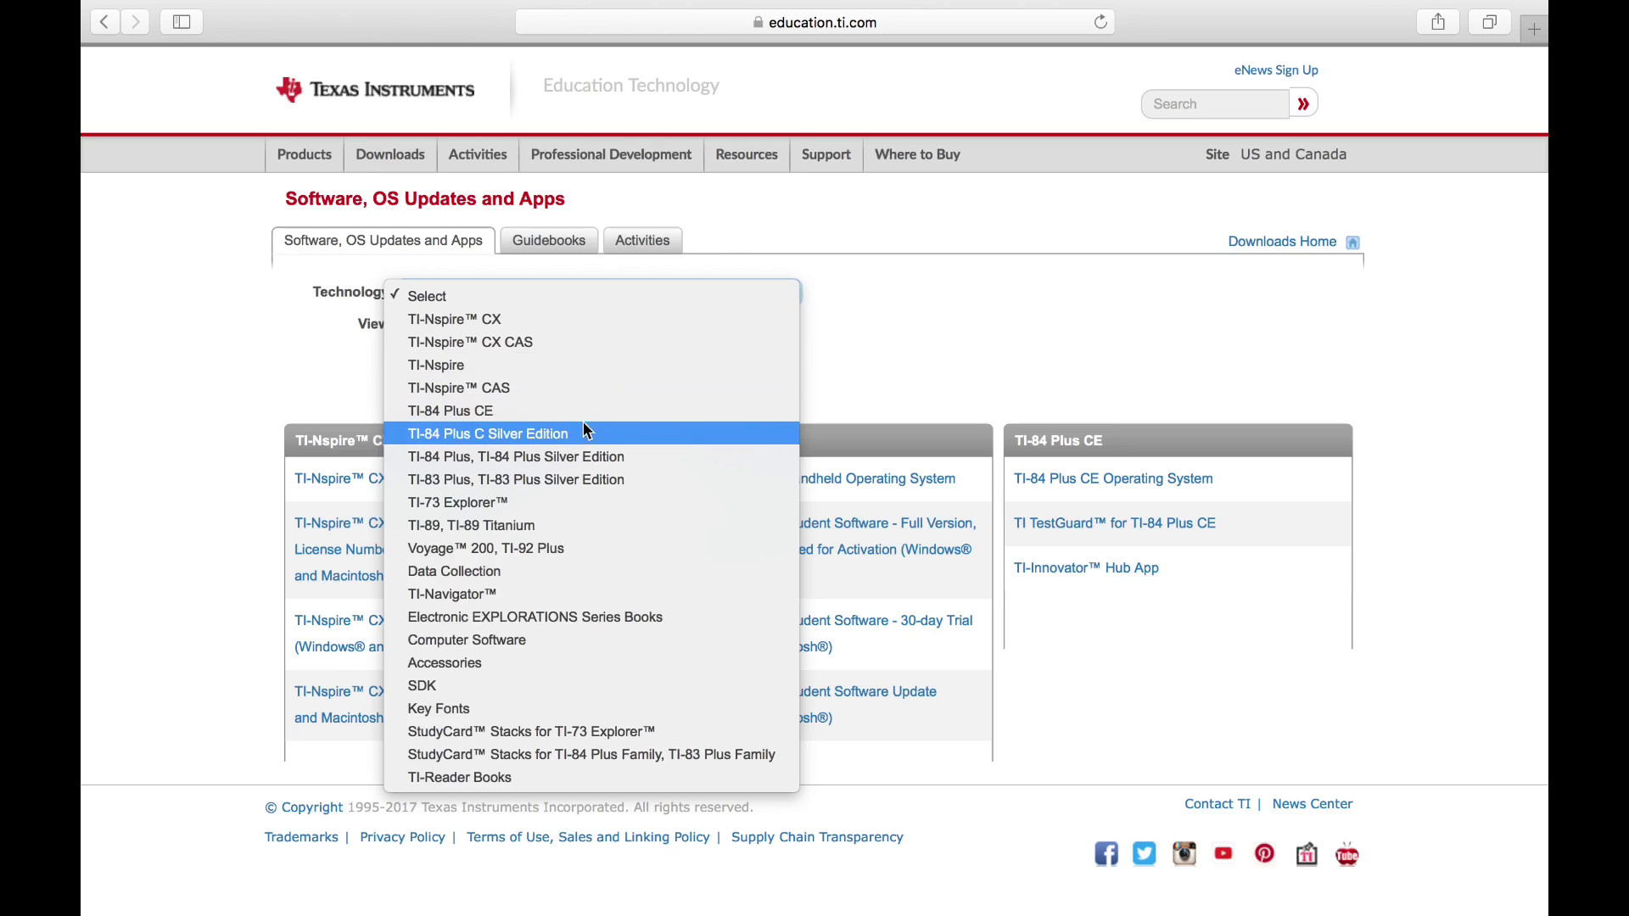
{"action": "left_click", "coordinate": [577, 456]}
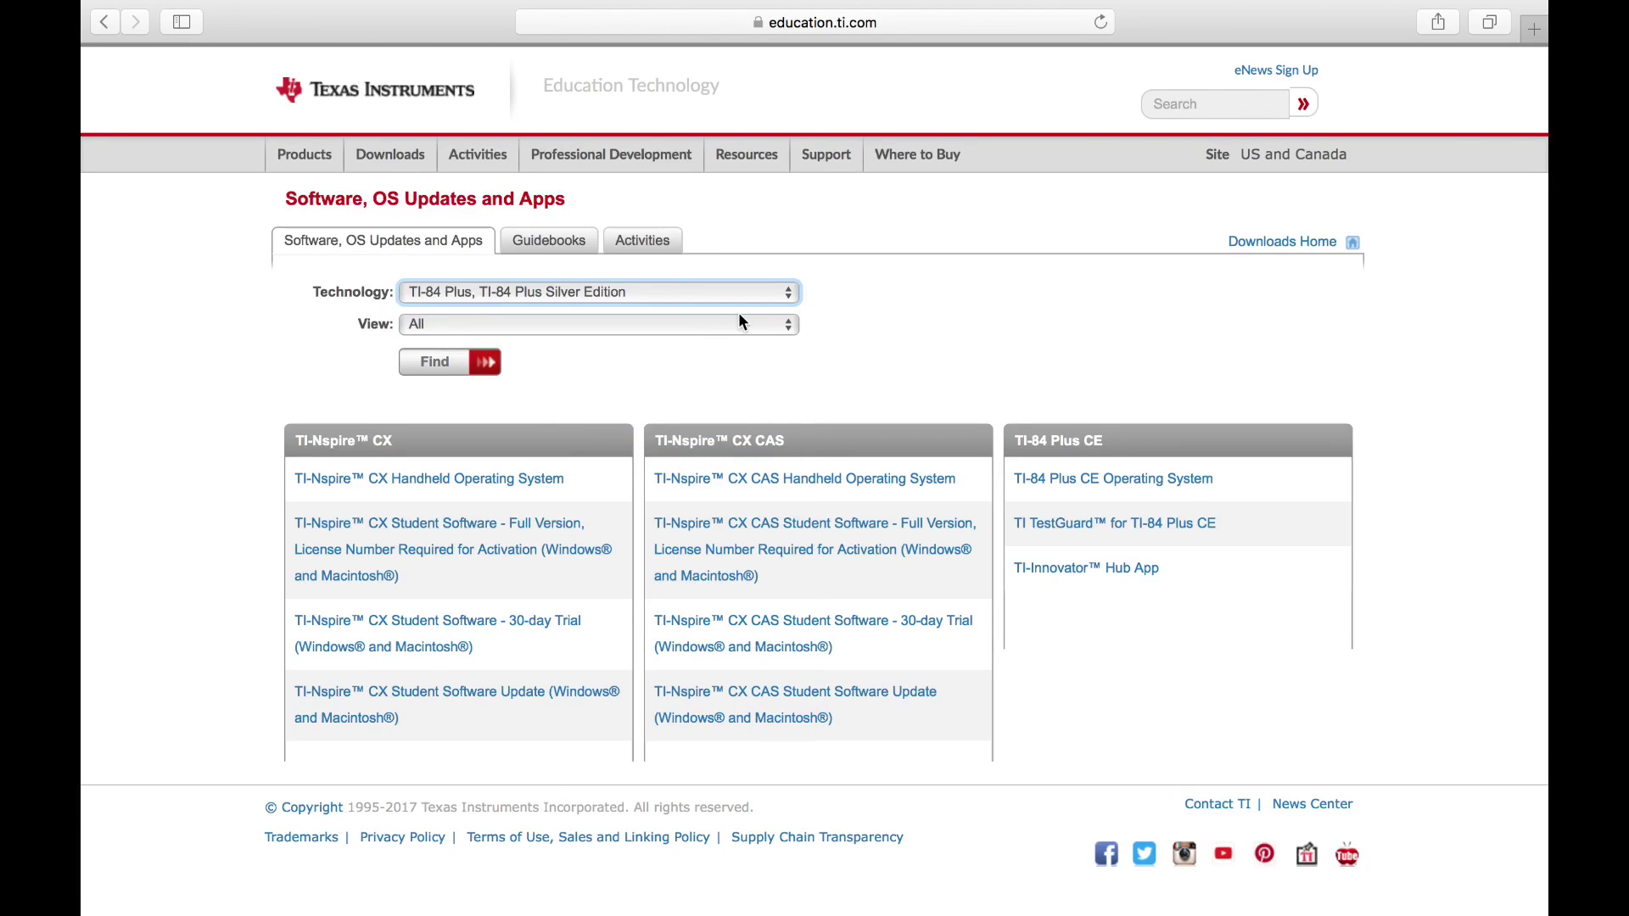
{"action": "left_click", "coordinate": [781, 327]}
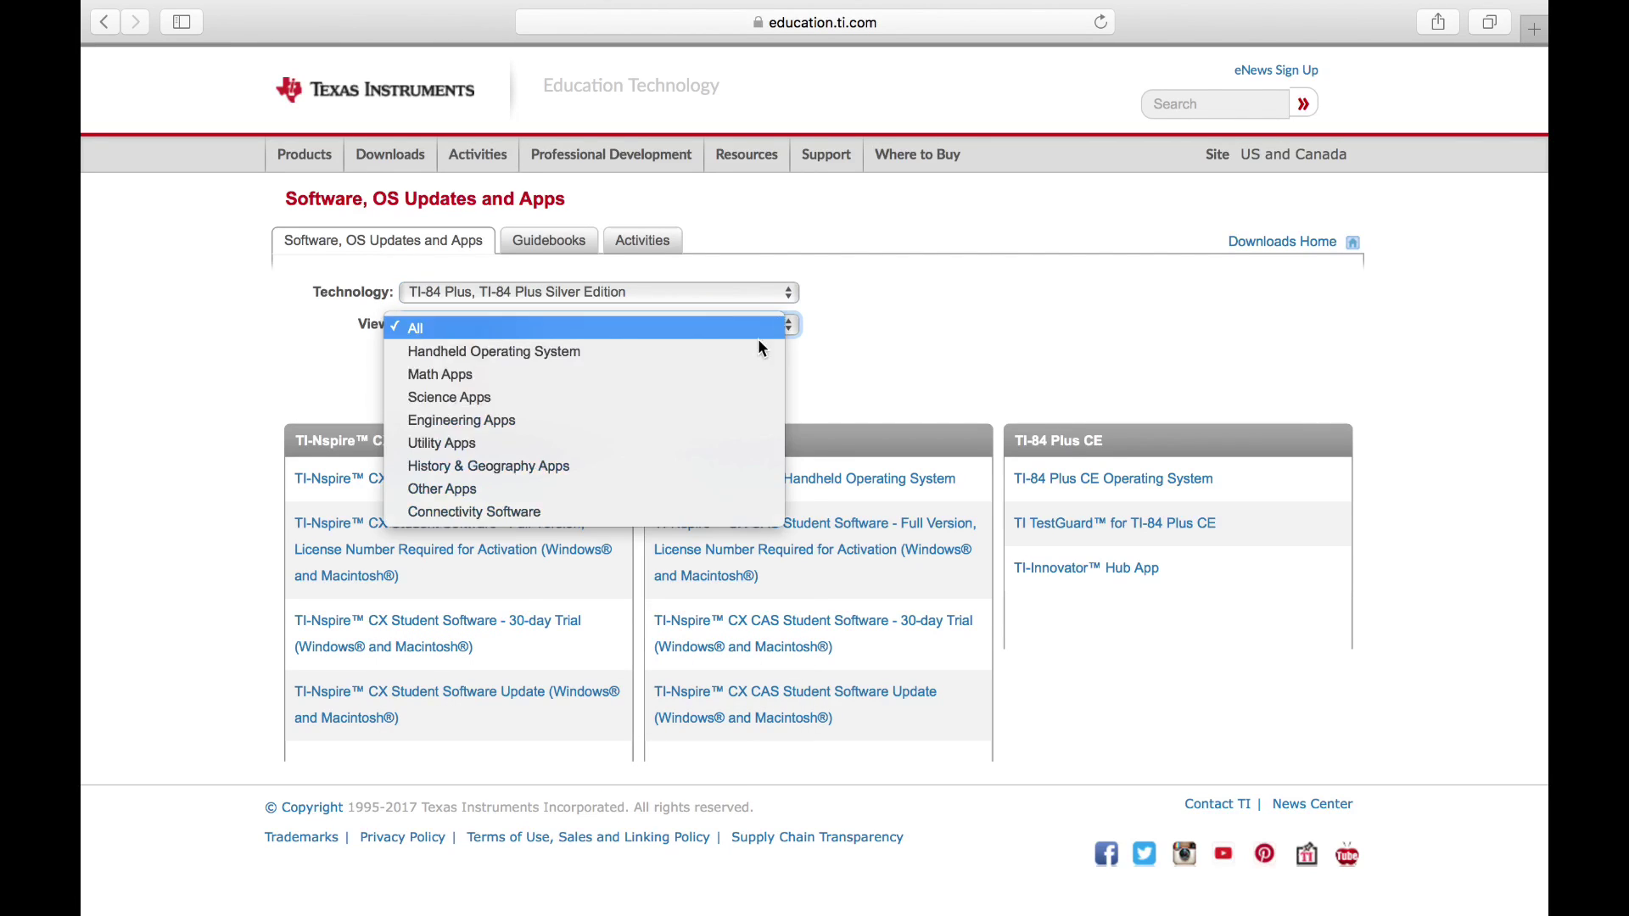
{"action": "left_click", "coordinate": [506, 513]}
{"action": "left_click", "coordinate": [455, 378]}
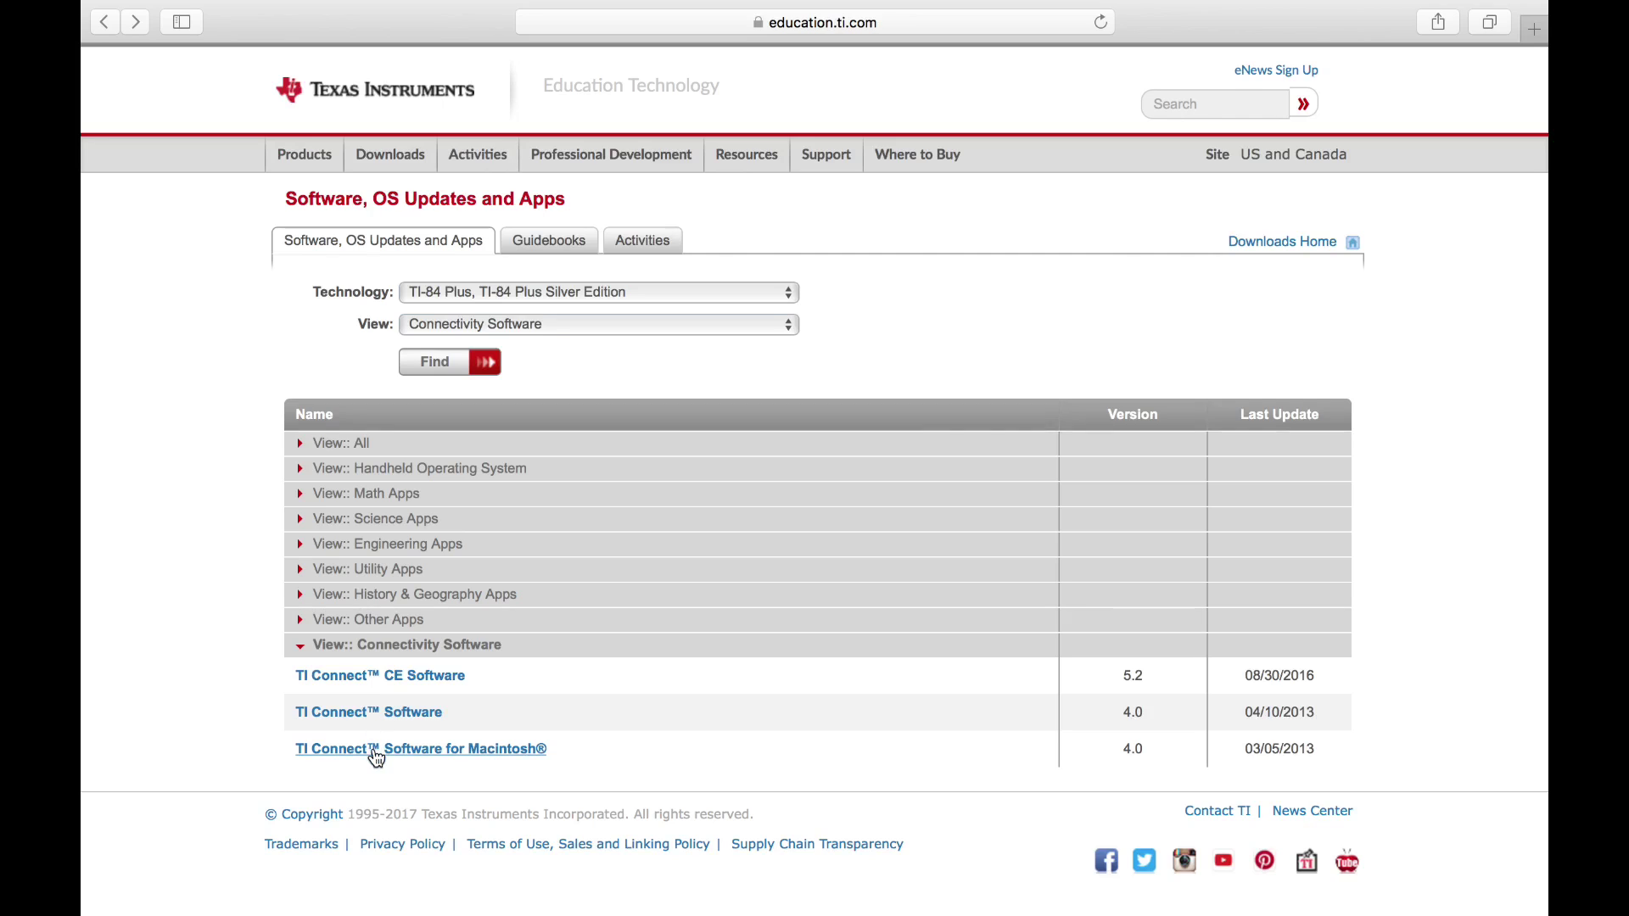
Download TI Connect CE Software for Macintosh and check the download's progress in Safari
{"action": "left_click", "coordinate": [379, 678]}
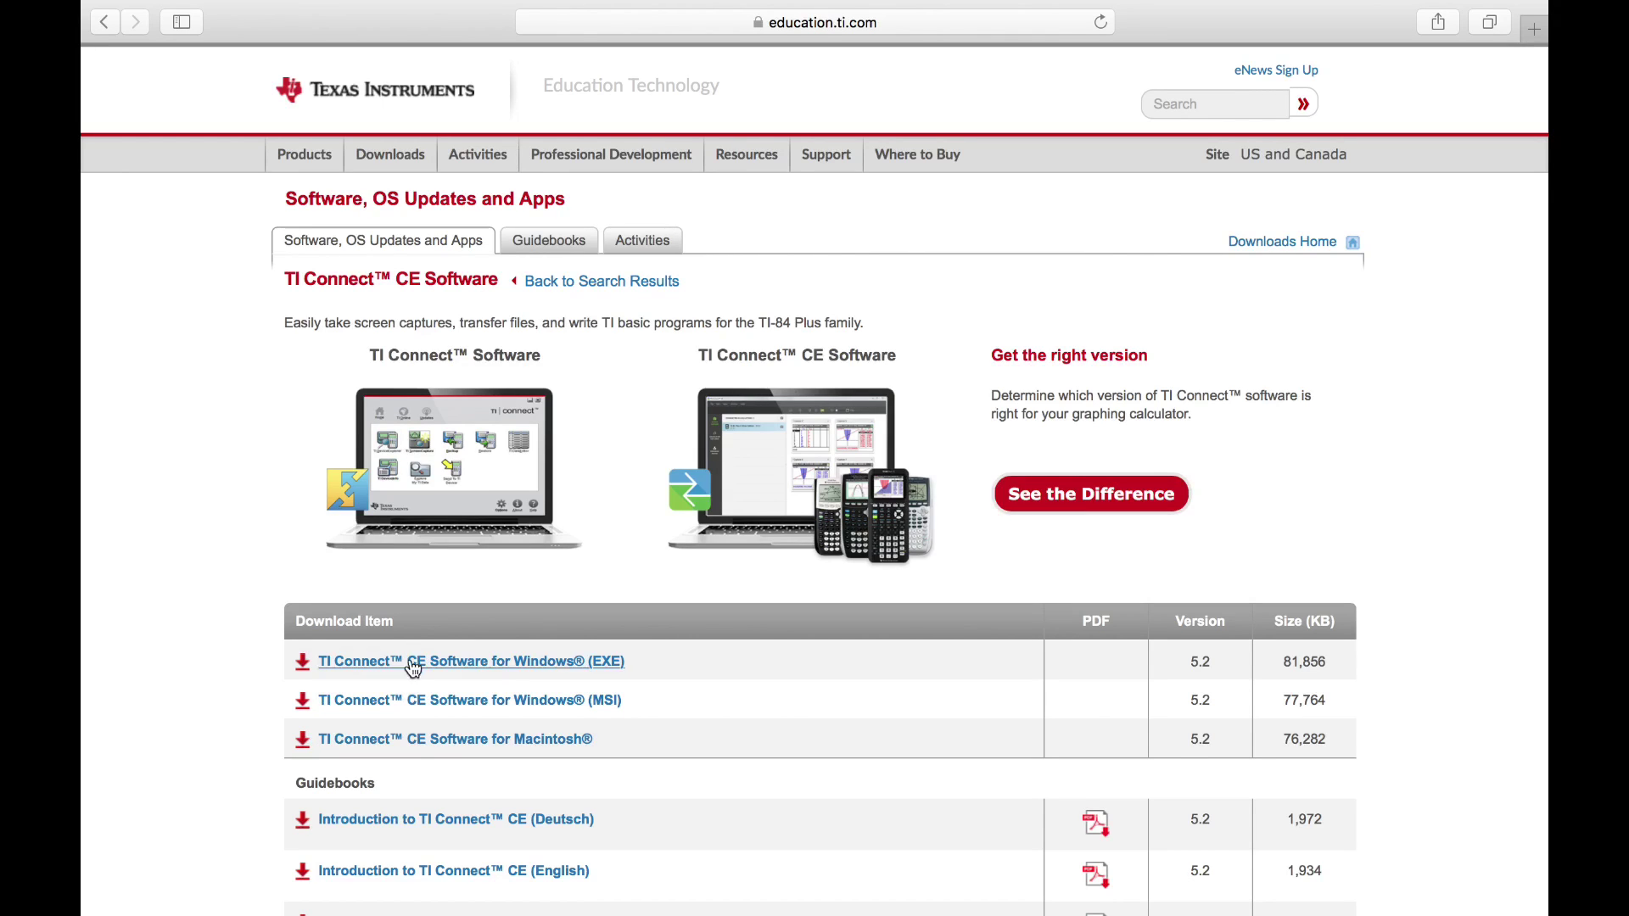
{"action": "left_click", "coordinate": [450, 740]}
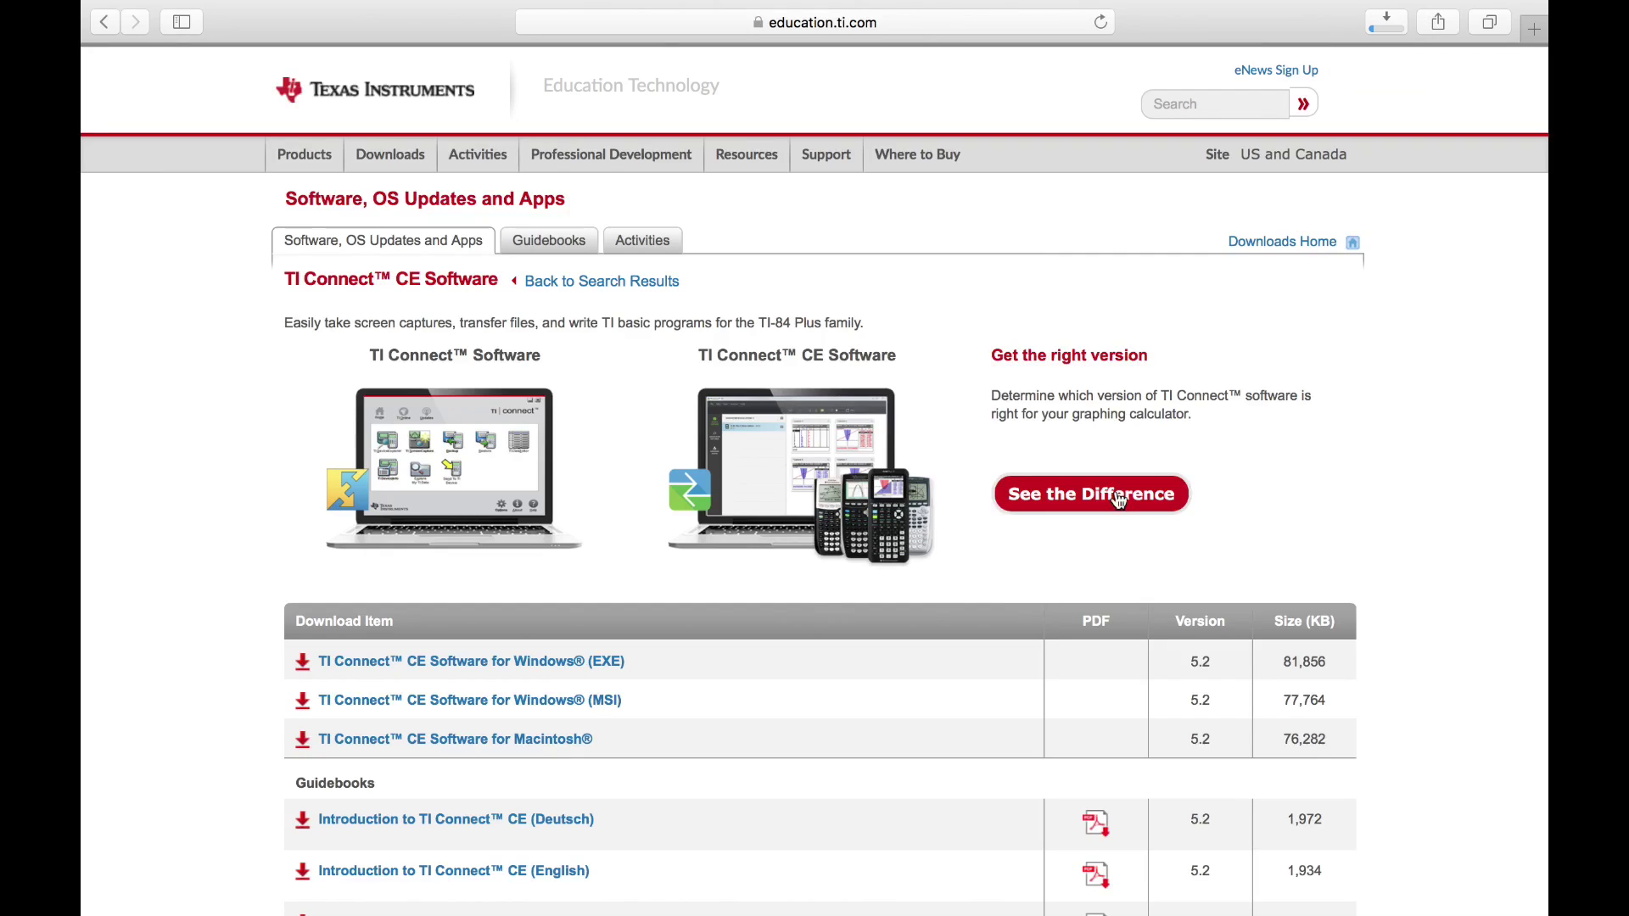
{"action": "mouse_move", "coordinate": [710, 6]}
{"action": "left_click", "coordinate": [1386, 22]}
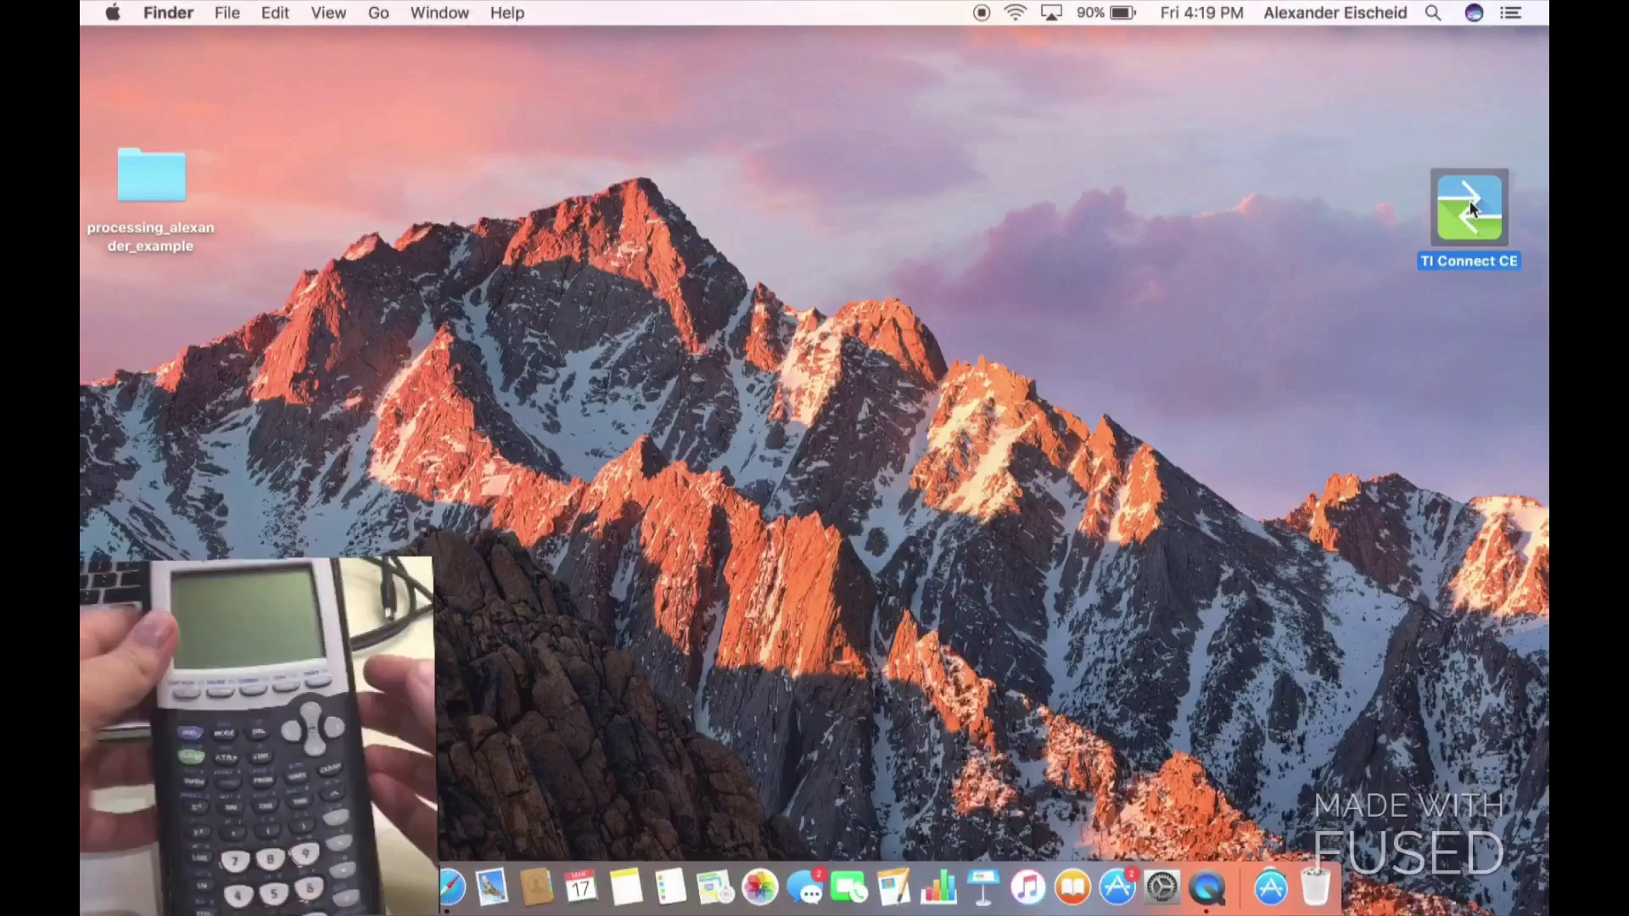
Launch TI Connect CE from its desktop icon
{"action": "double_click", "coordinate": [1472, 208]}
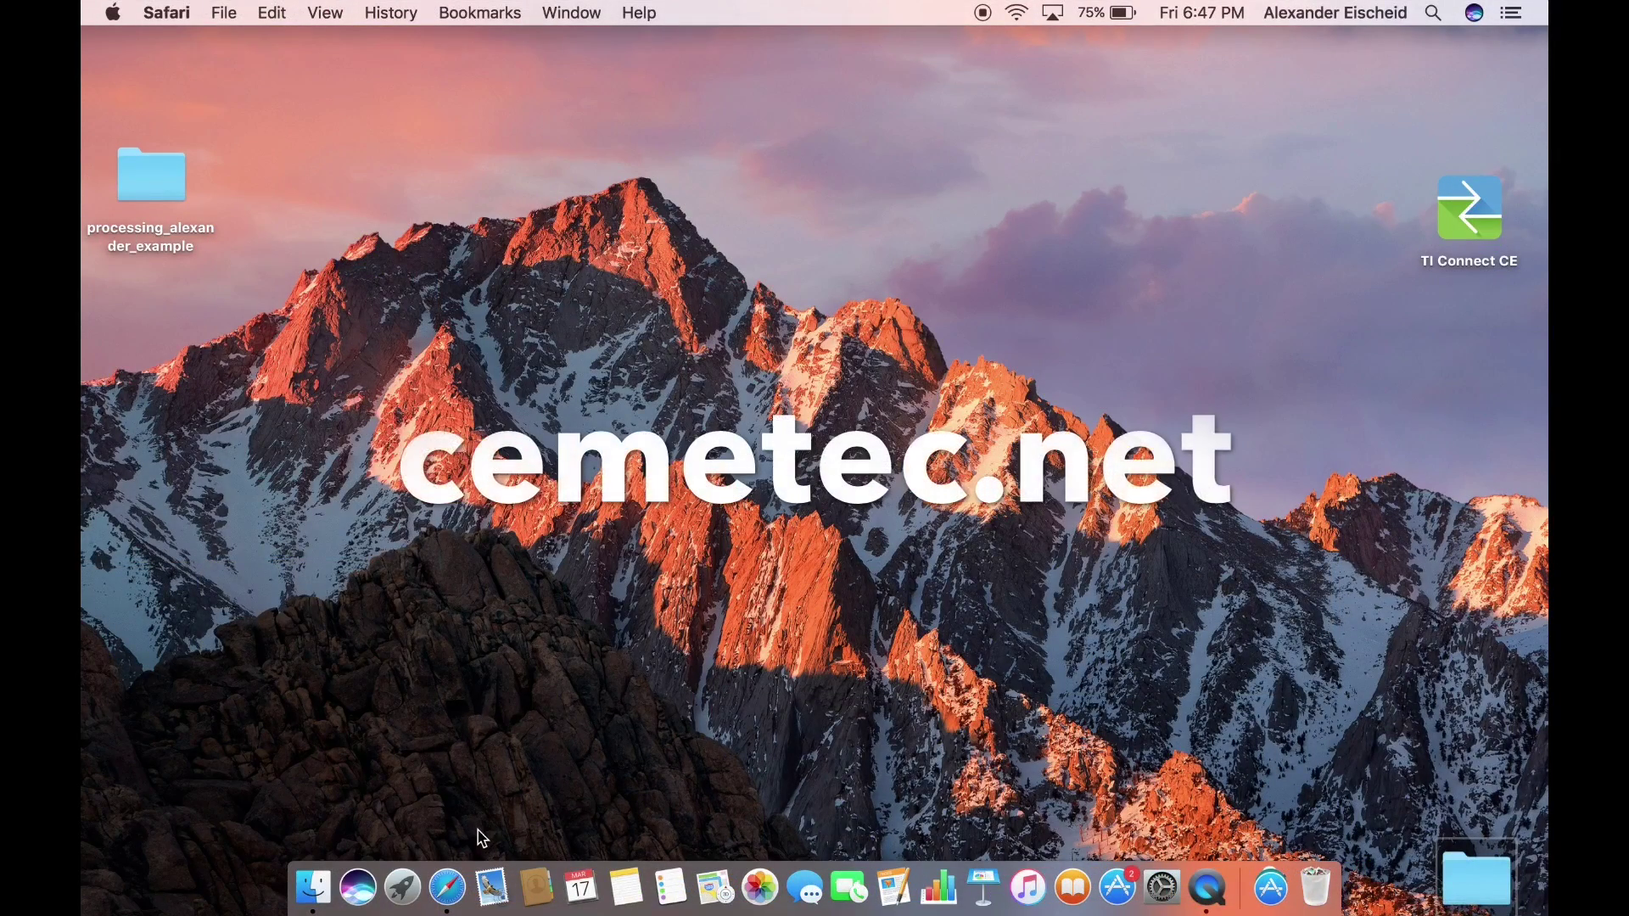
Open a new Safari window and load cemetech.net
{"action": "left_click", "coordinate": [447, 887]}
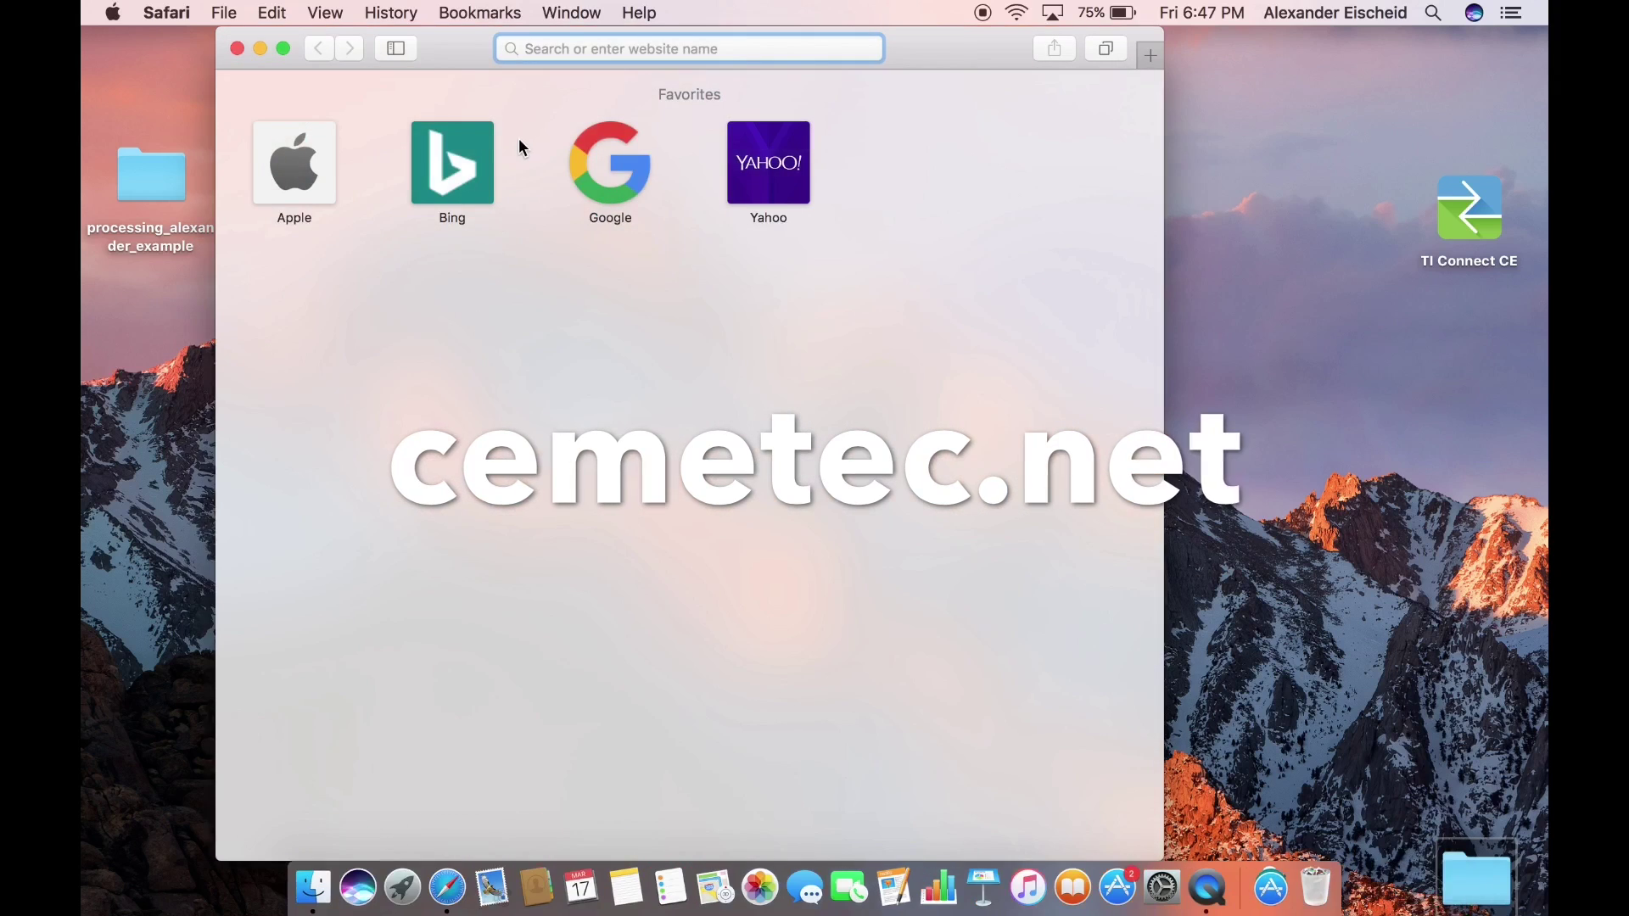
{"action": "type", "text": "ceme"}
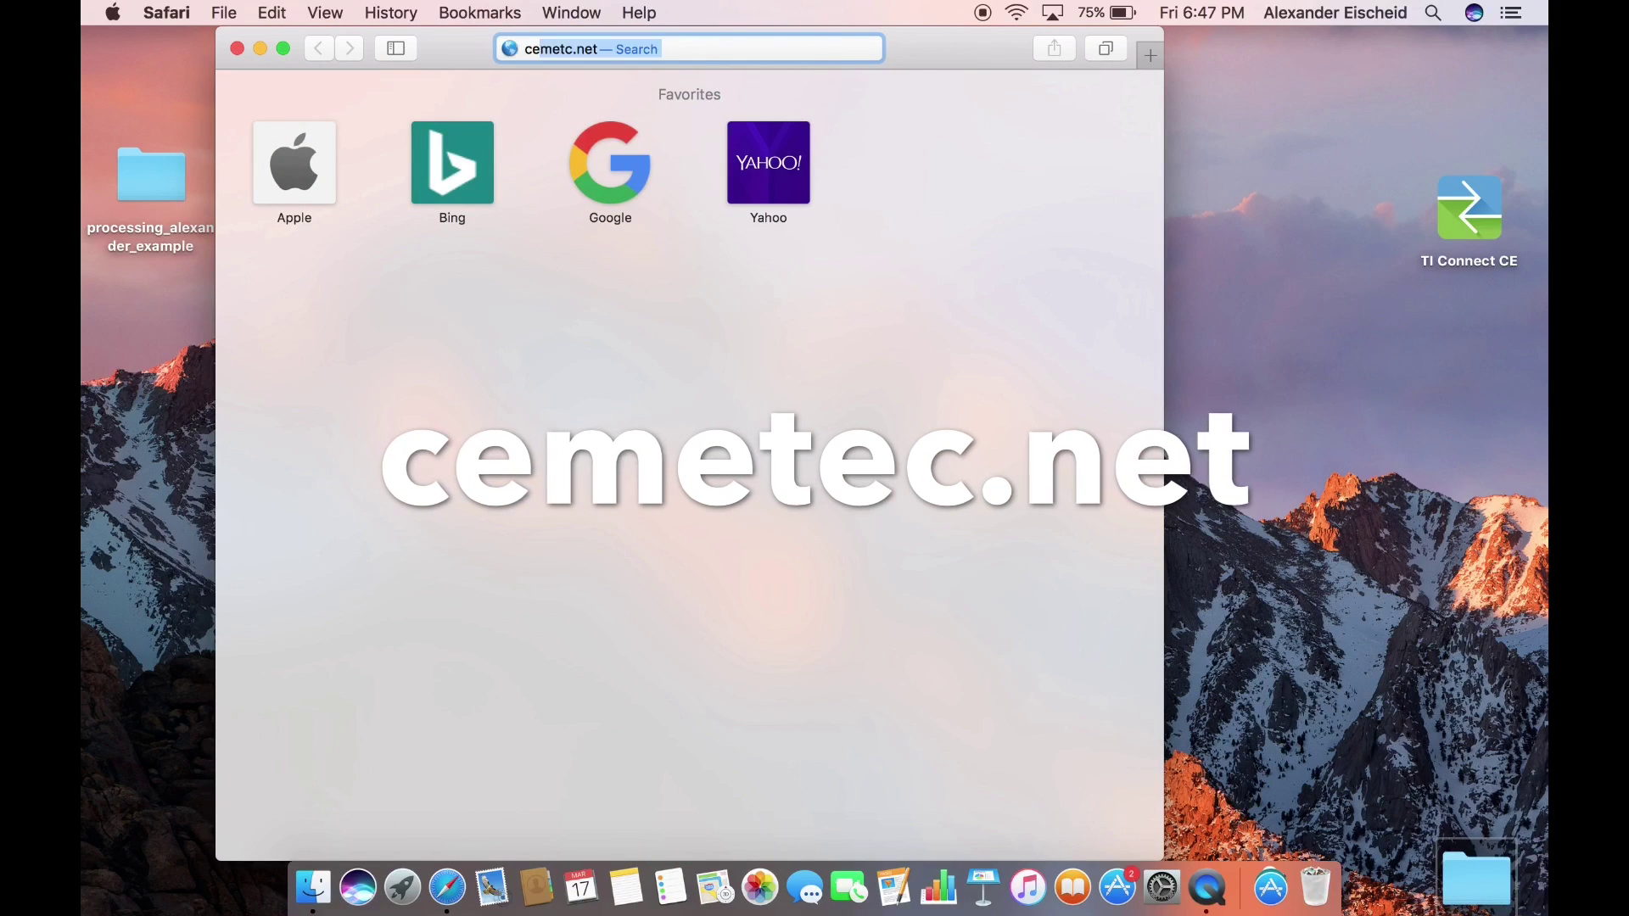
{"action": "type", "text": "tec.net"}
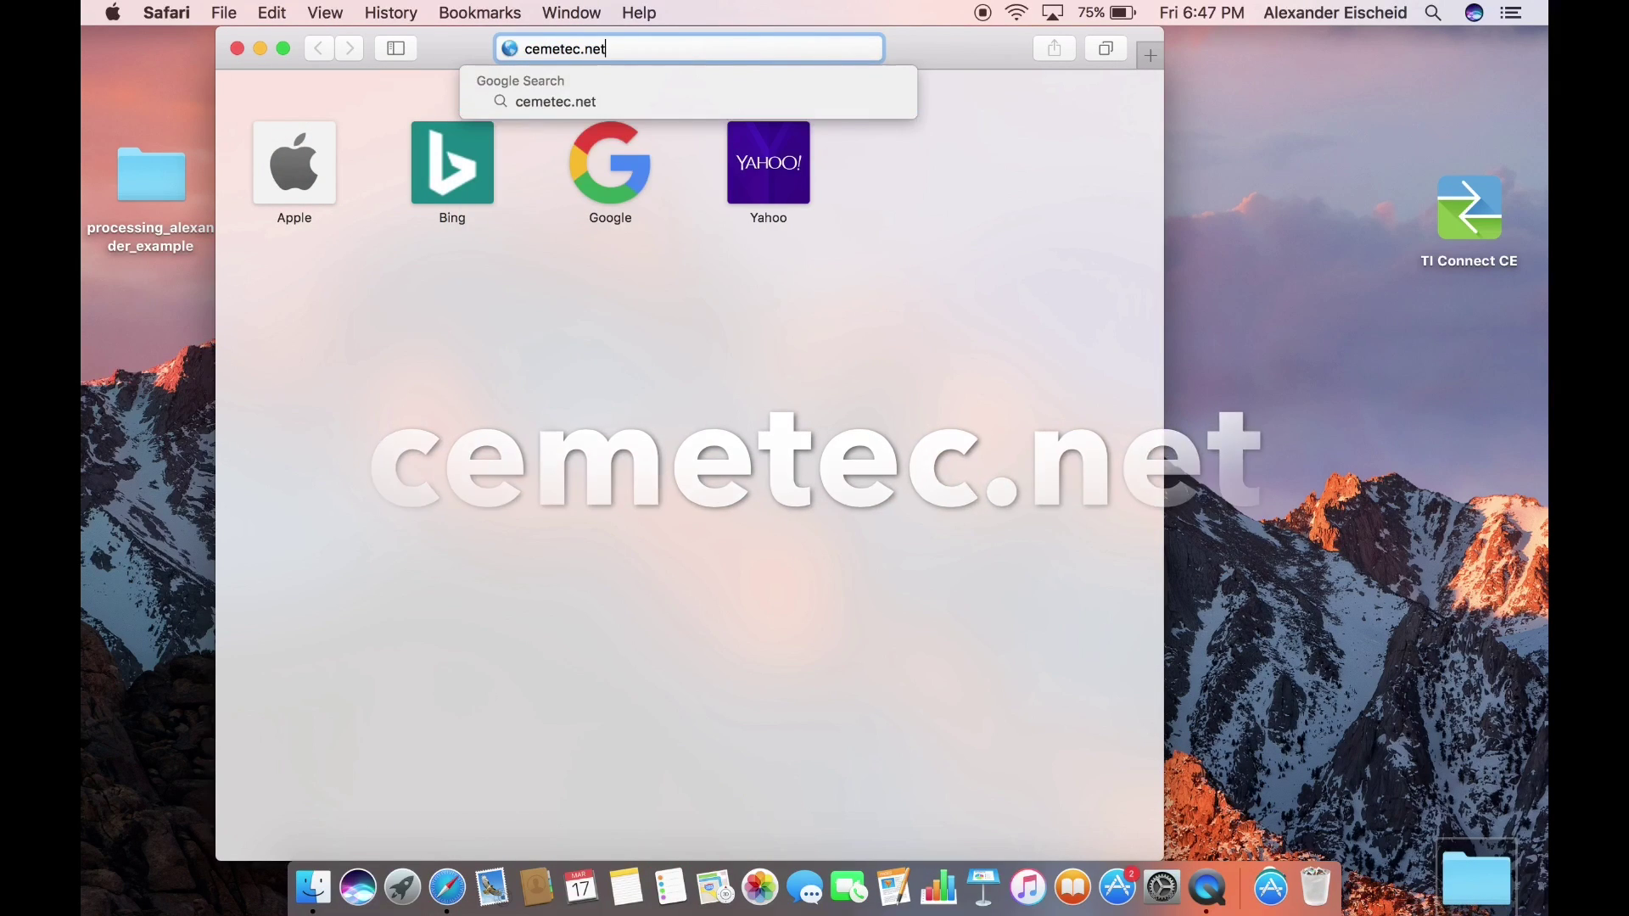
{"action": "key", "text": "Return"}
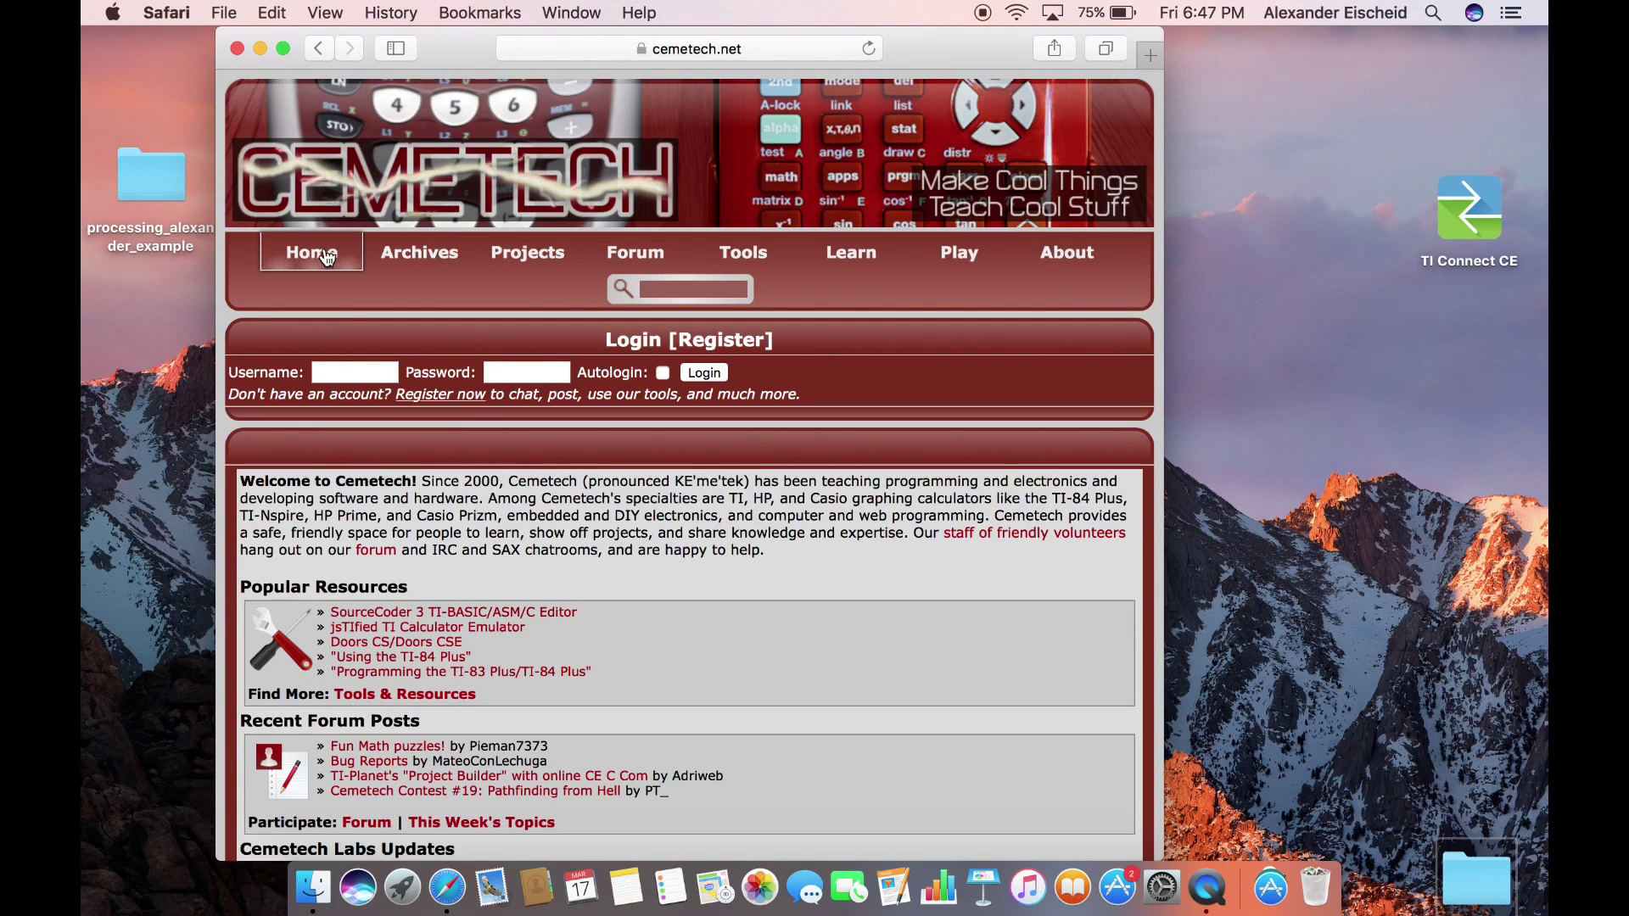
Browse Cemetech's archives to the TI-83 Plus/TI-84 Plus BASIC Games folder
{"action": "left_click", "coordinate": [396, 257]}
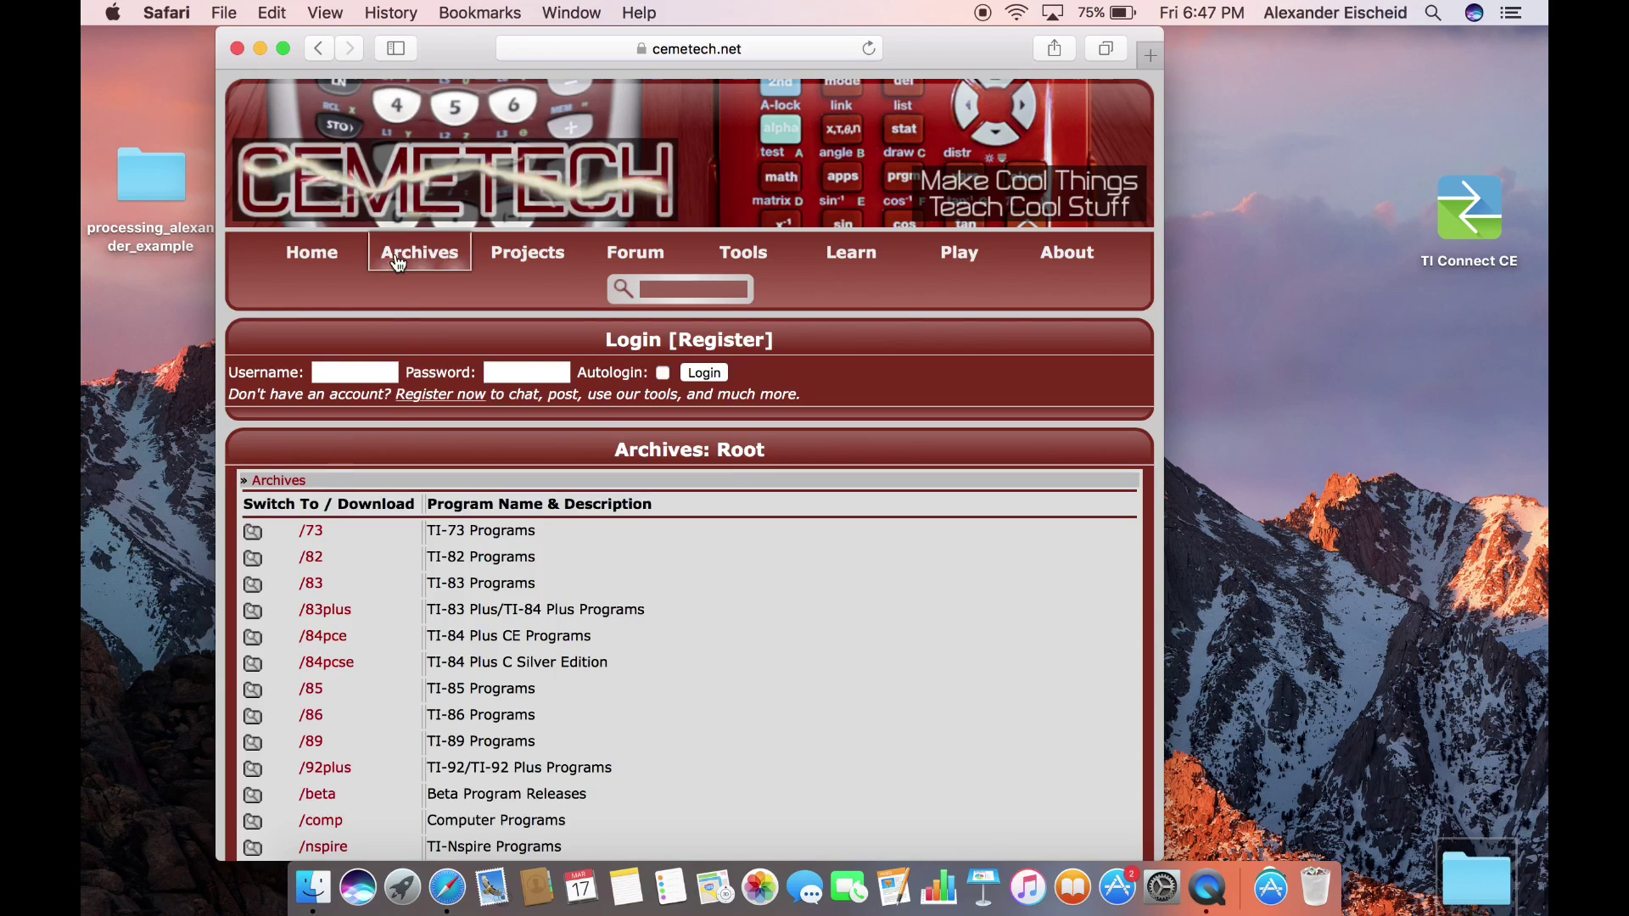
{"action": "left_click", "coordinate": [326, 610]}
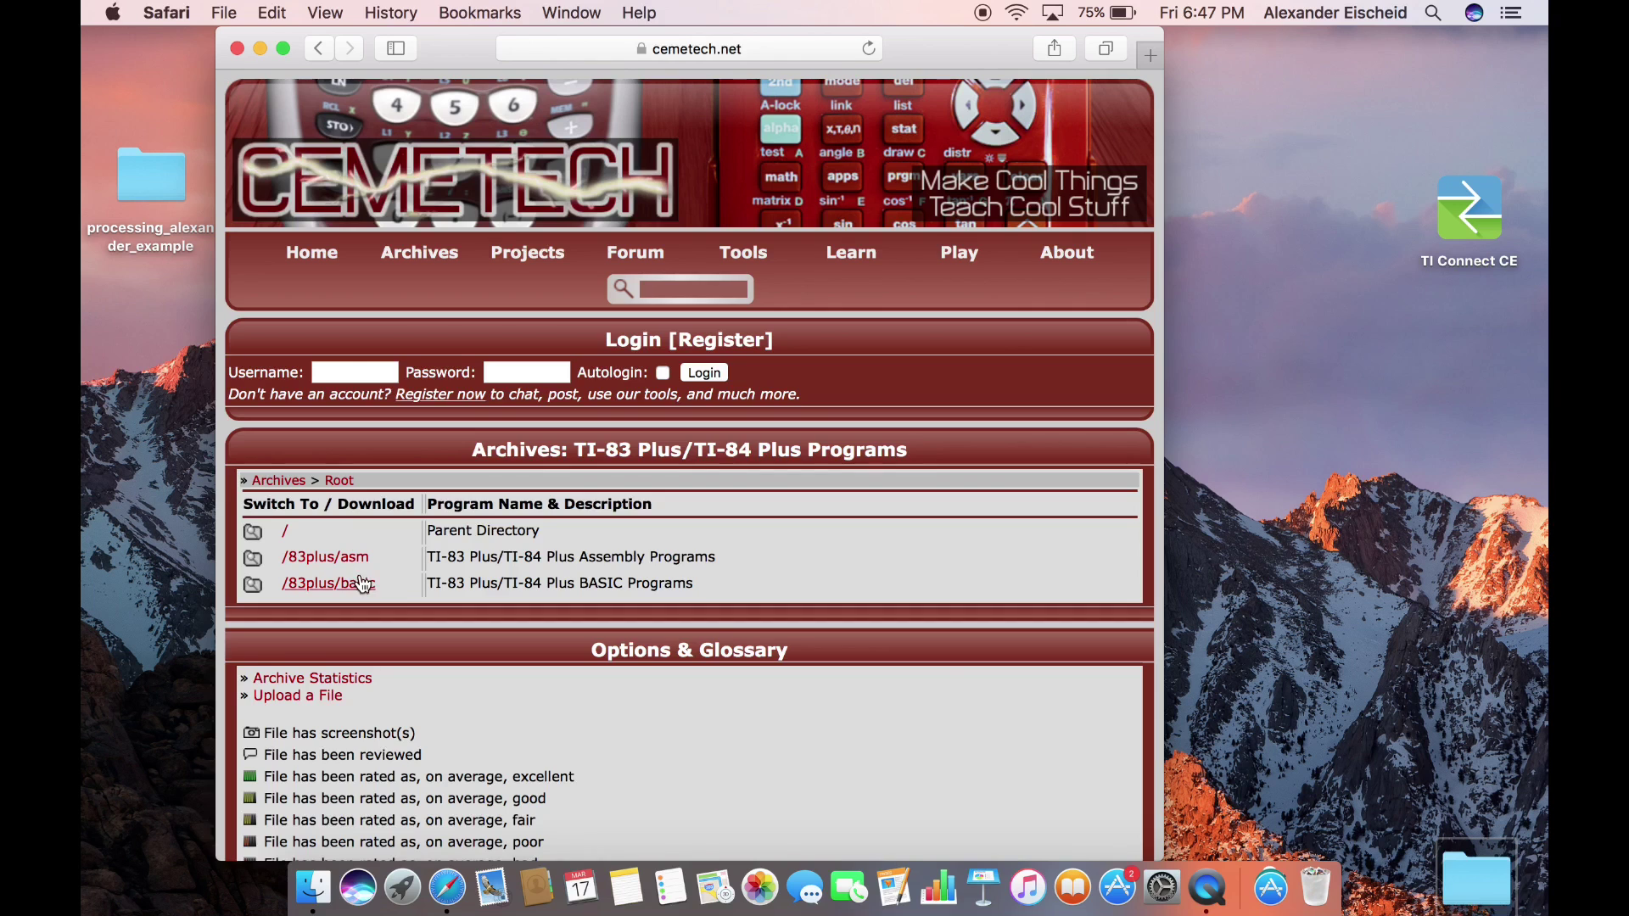
{"action": "left_click", "coordinate": [358, 577]}
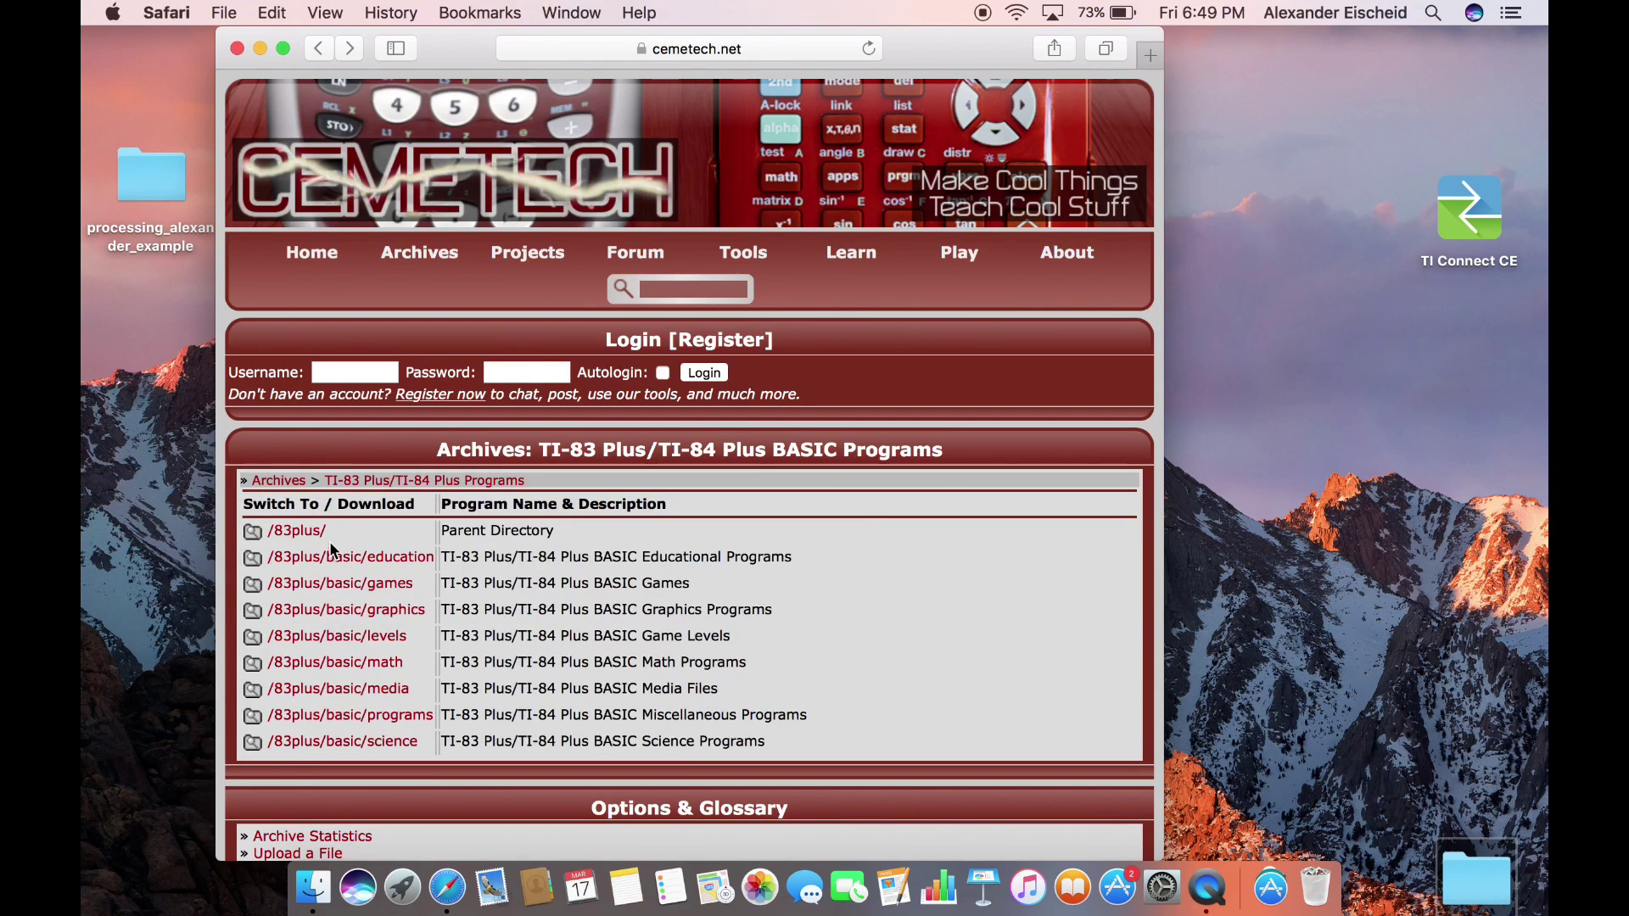
{"action": "left_click", "coordinate": [338, 585]}
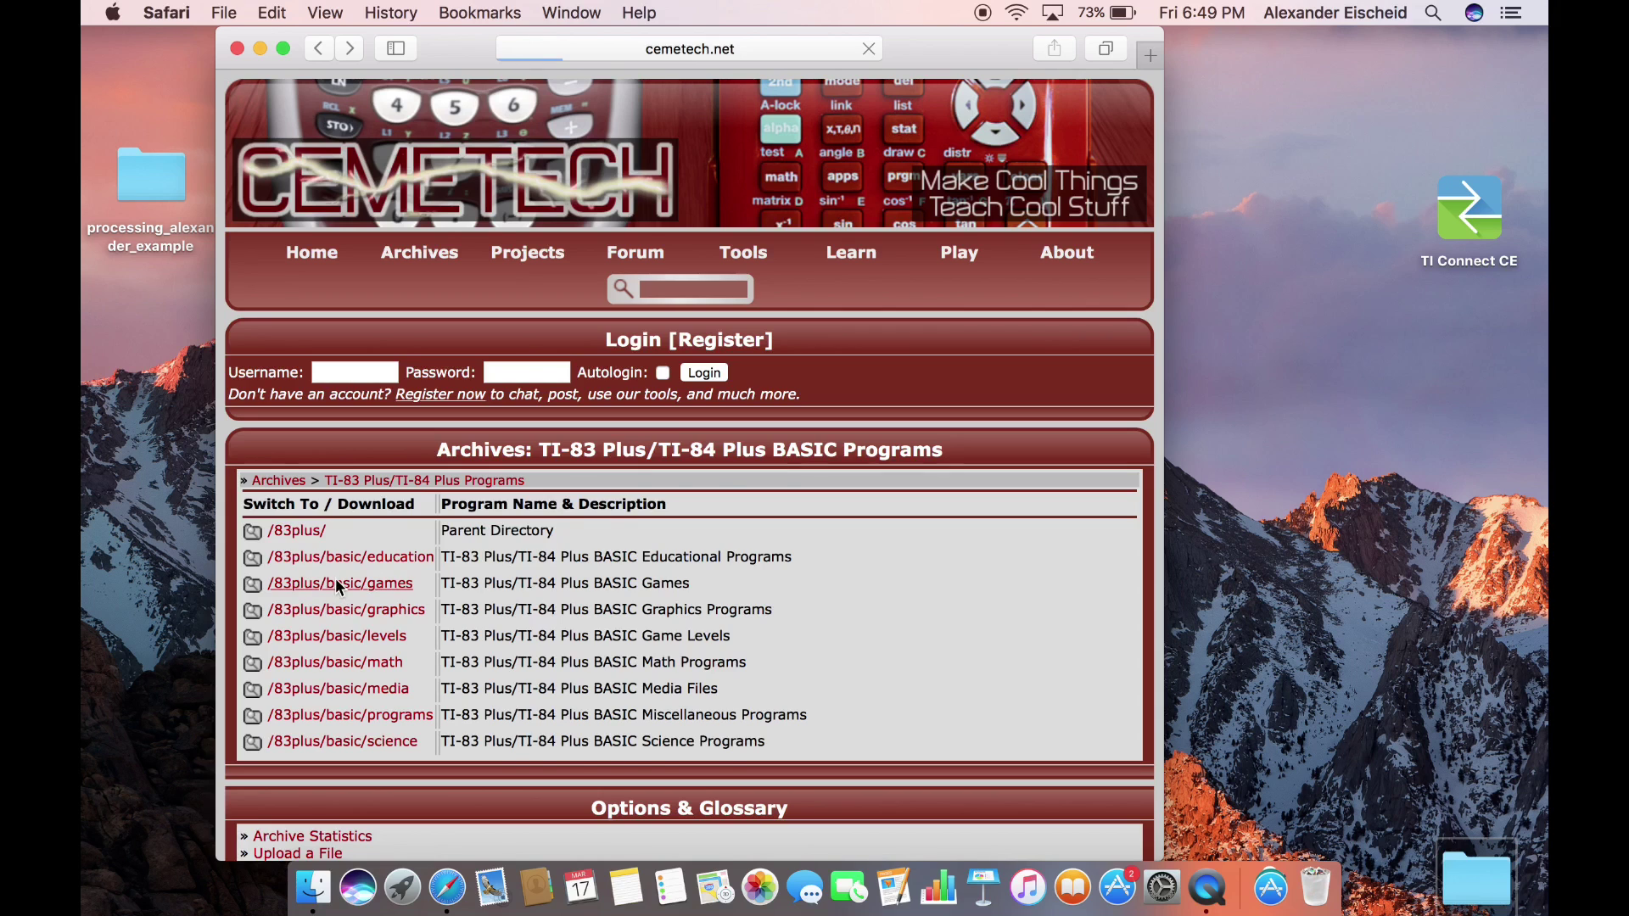
{"action": "scroll", "coordinate": [521, 695], "scroll_direction": "down", "scroll_amount": 3}
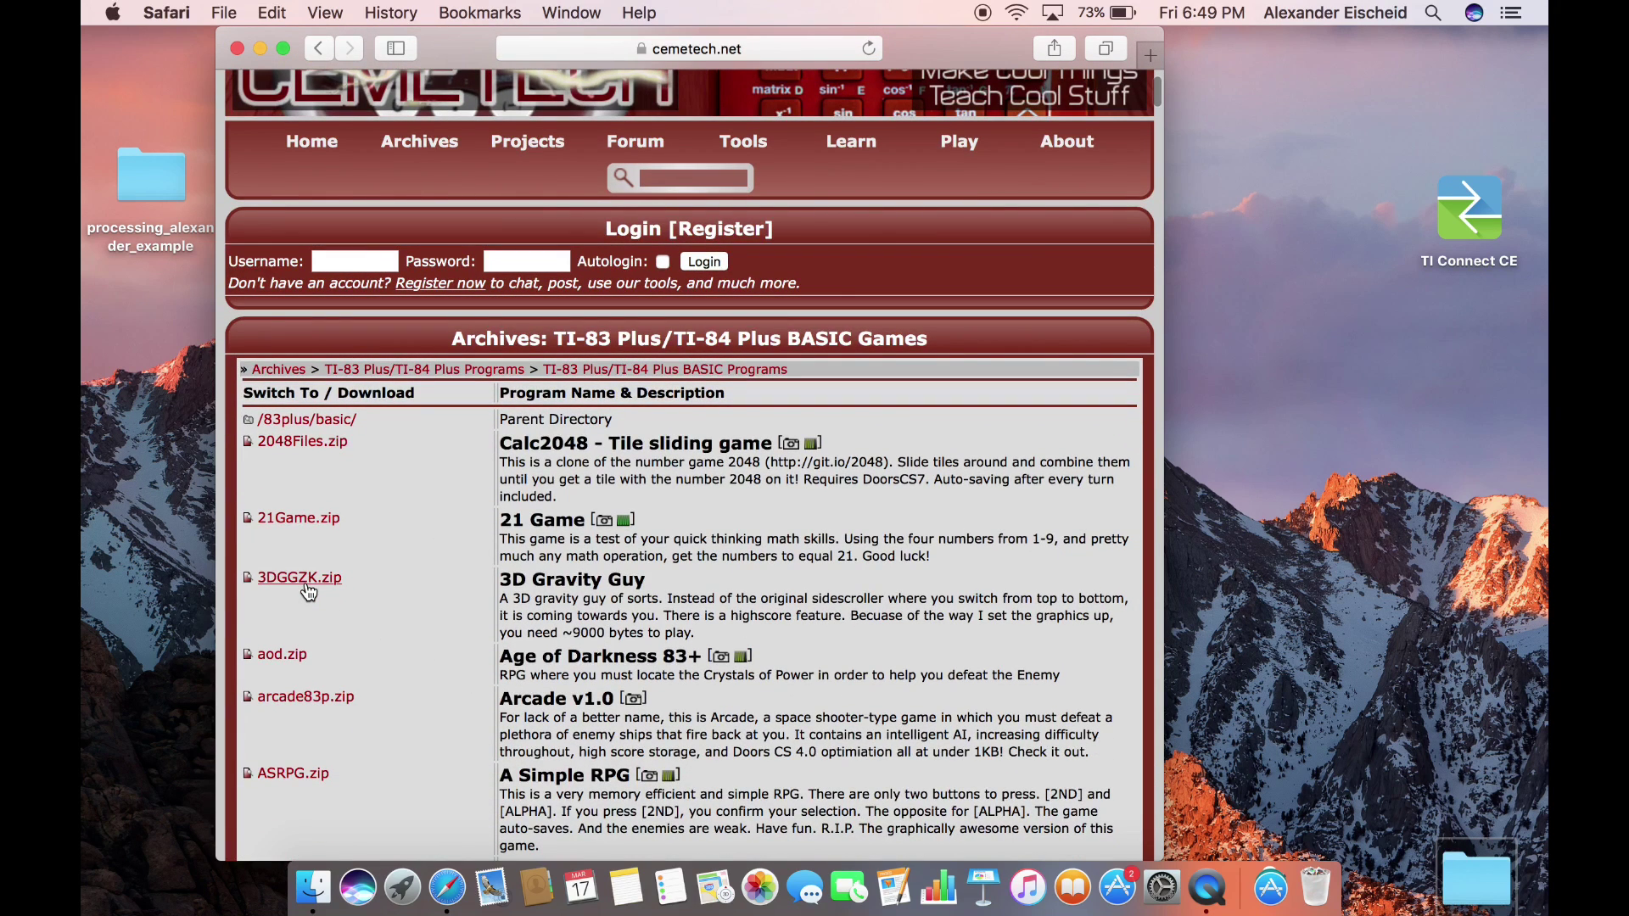
Download 3DGGZK.zip and drag the 3DGGZK folder onto the desktop
{"action": "left_click", "coordinate": [306, 584]}
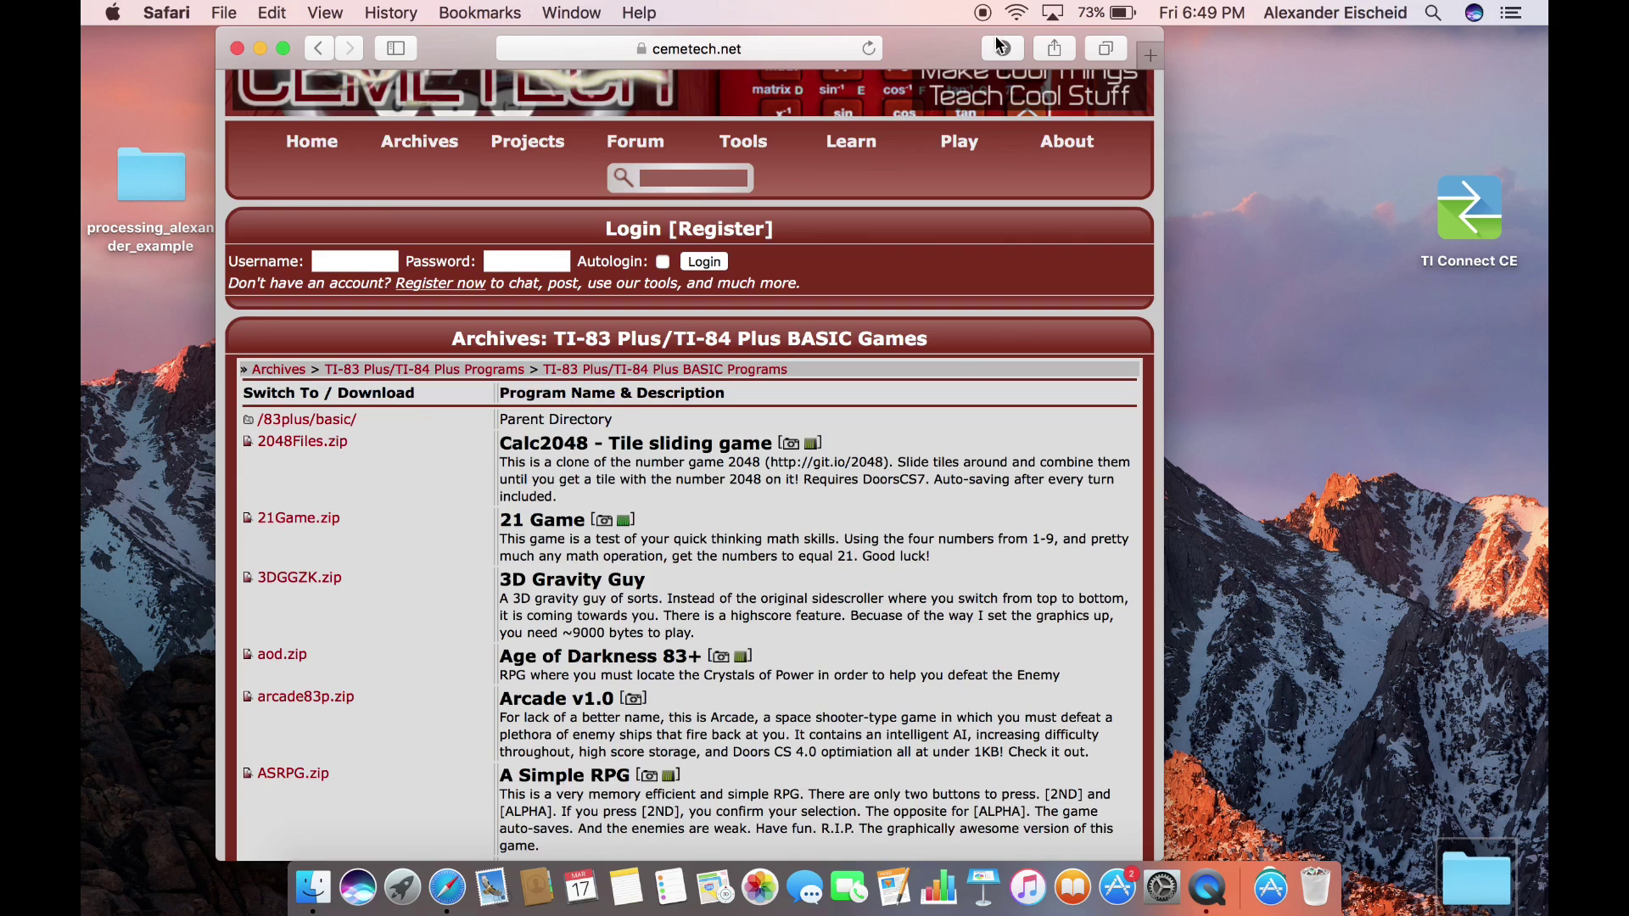
{"action": "left_click", "coordinate": [998, 47]}
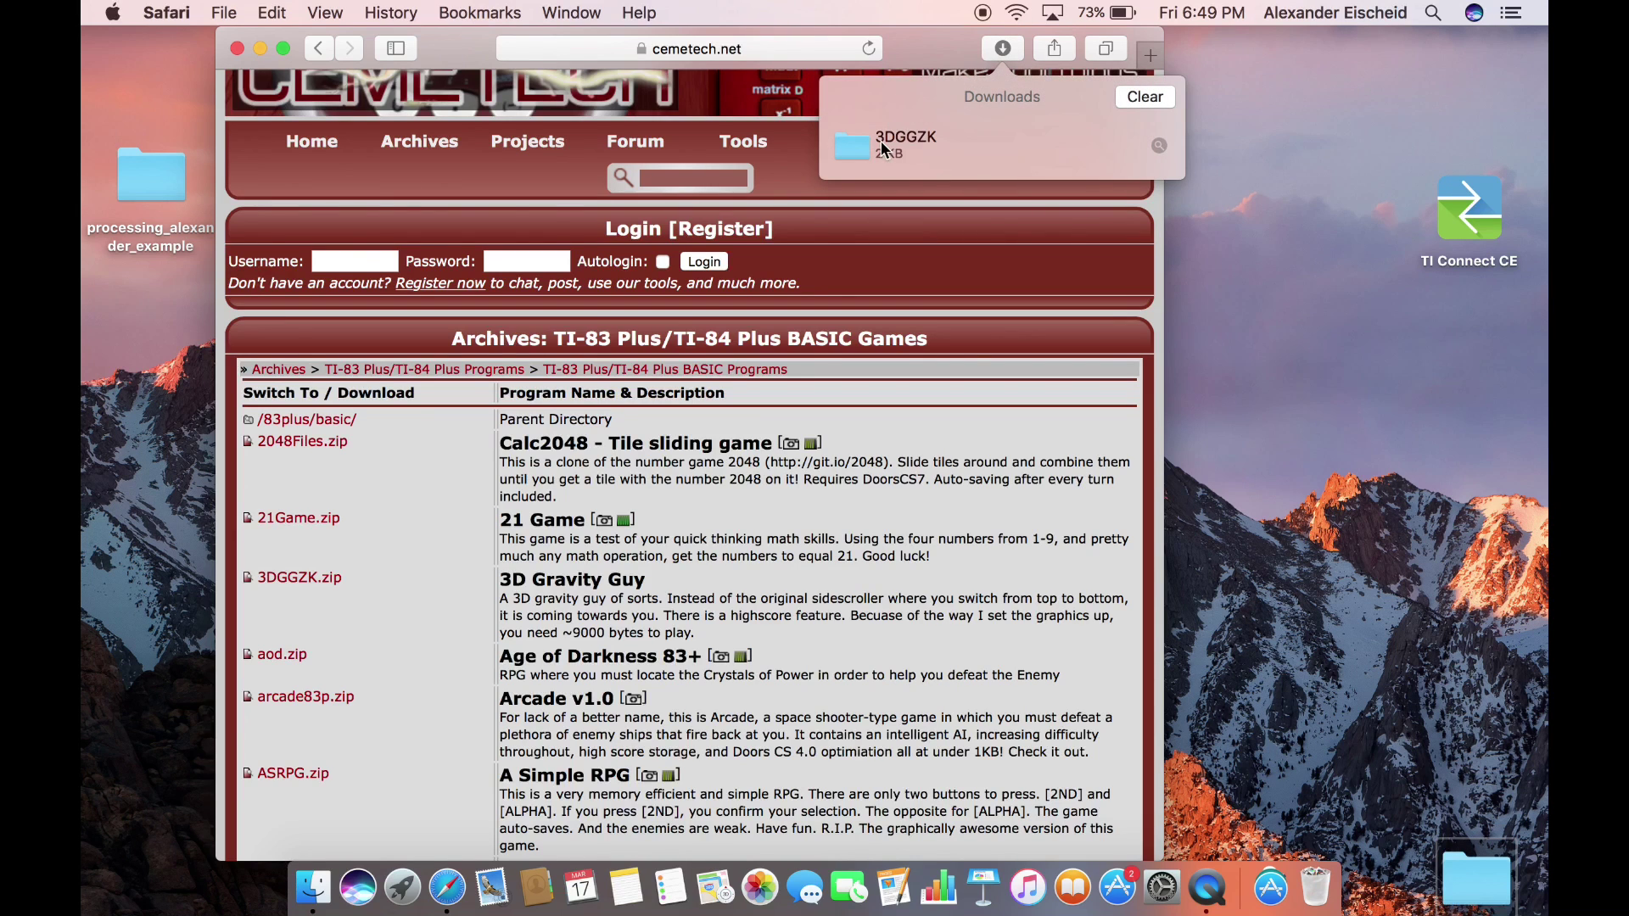
{"action": "left_click_drag", "start_coordinate": [880, 141], "coordinate": [1422, 404]}
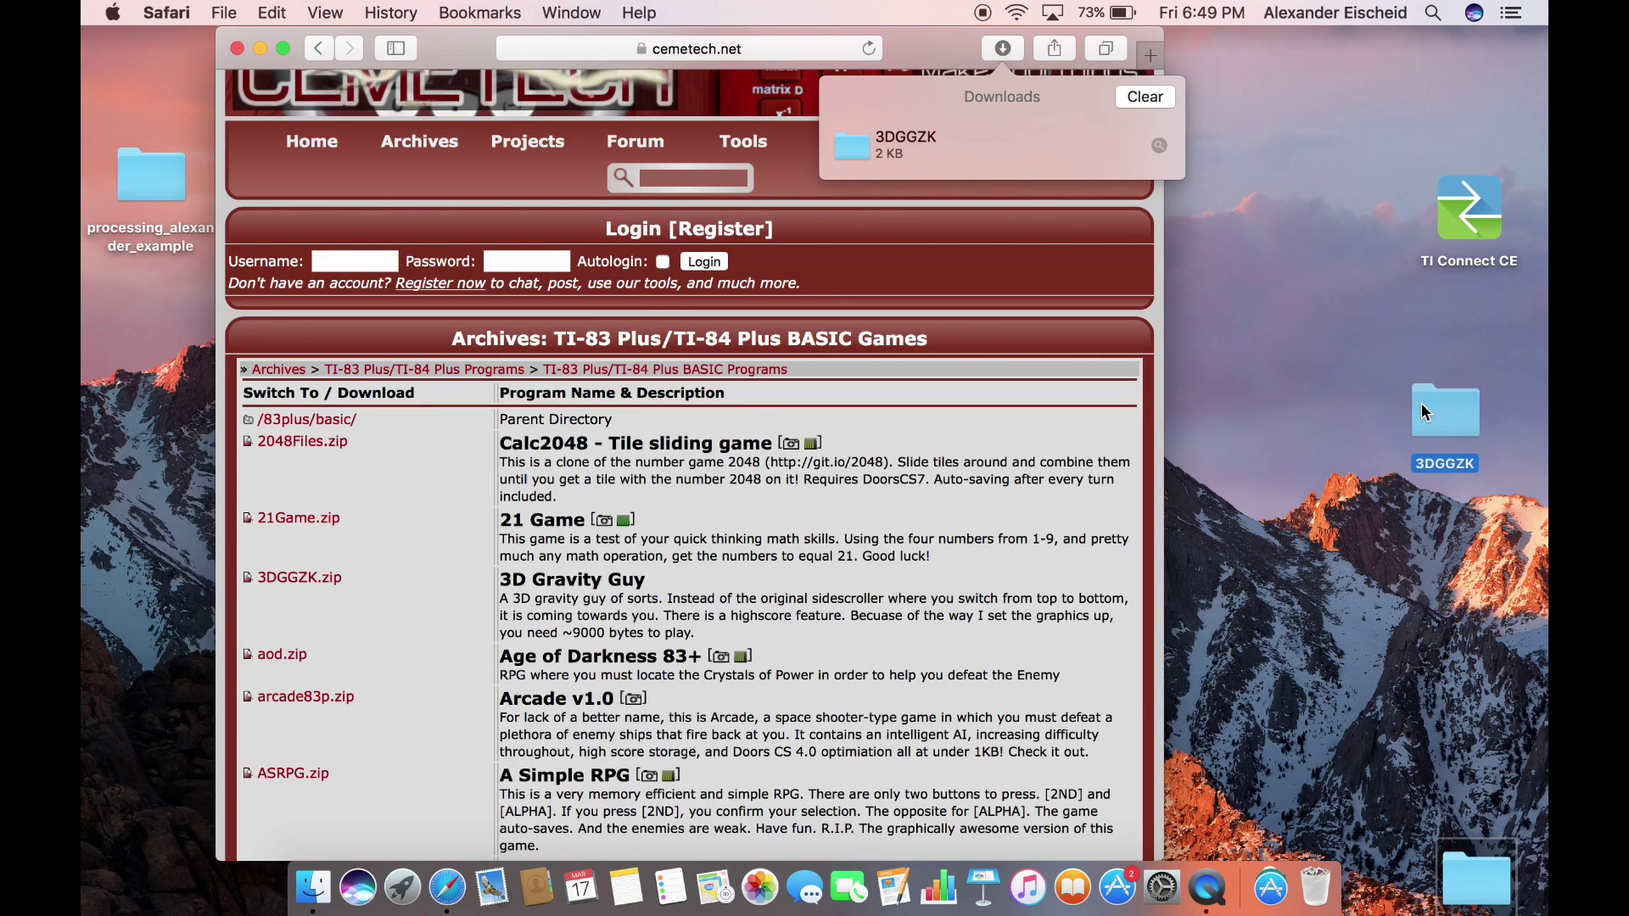
Close Safari and launch TI Connect CE from the desktop
{"action": "left_click", "coordinate": [237, 48]}
{"action": "left_click", "coordinate": [1484, 240]}
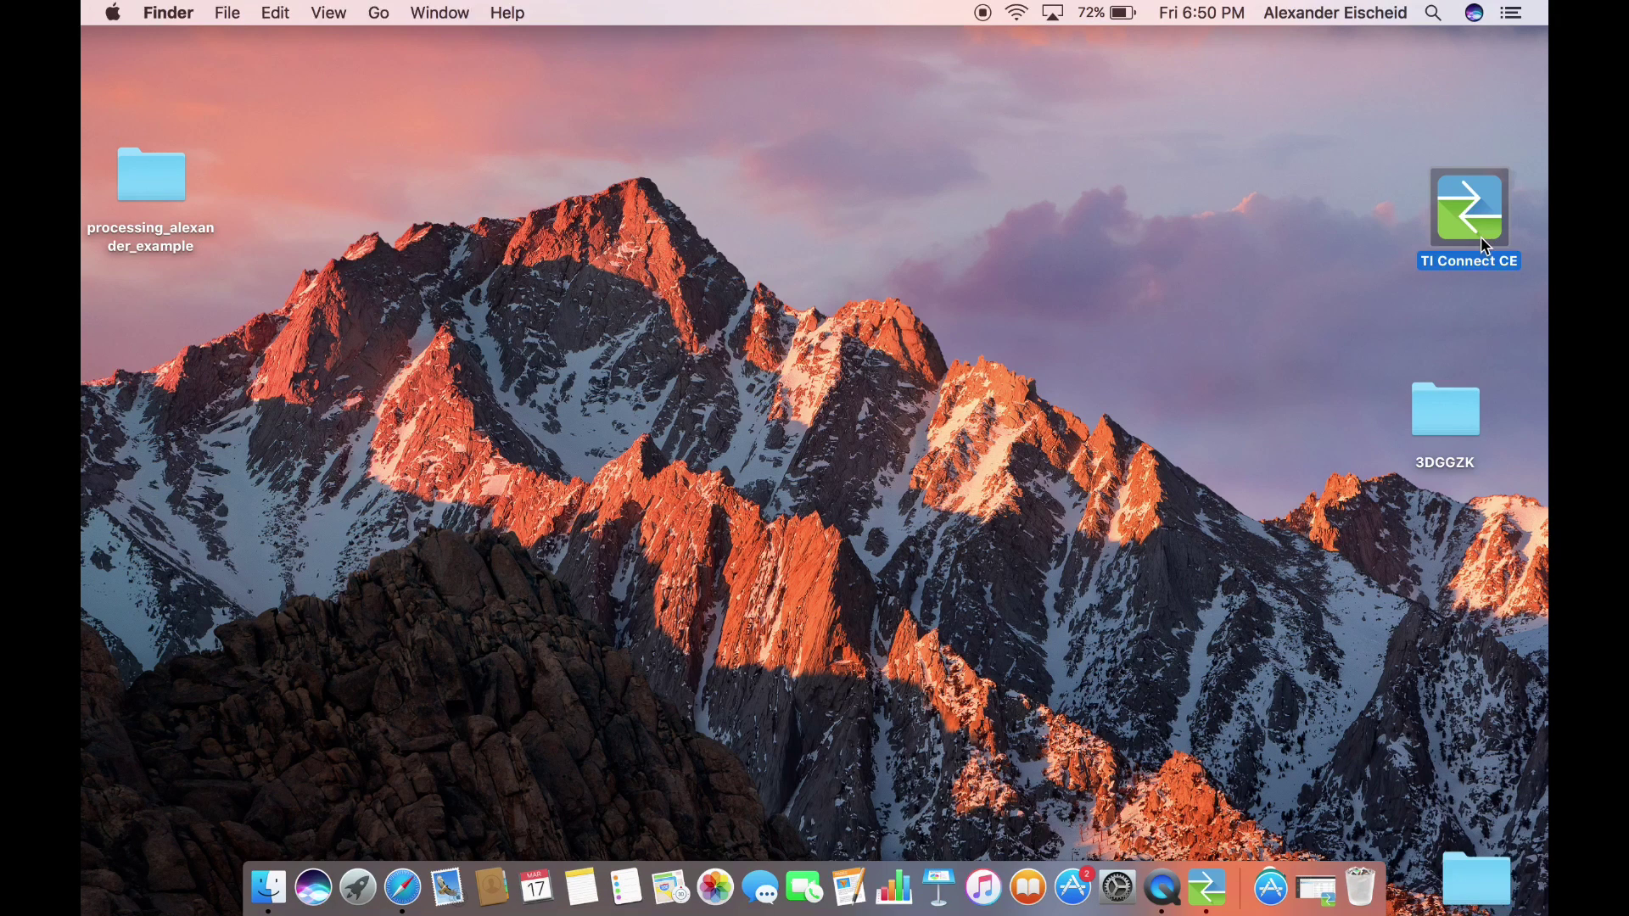
{"action": "double_click", "coordinate": [1479, 236]}
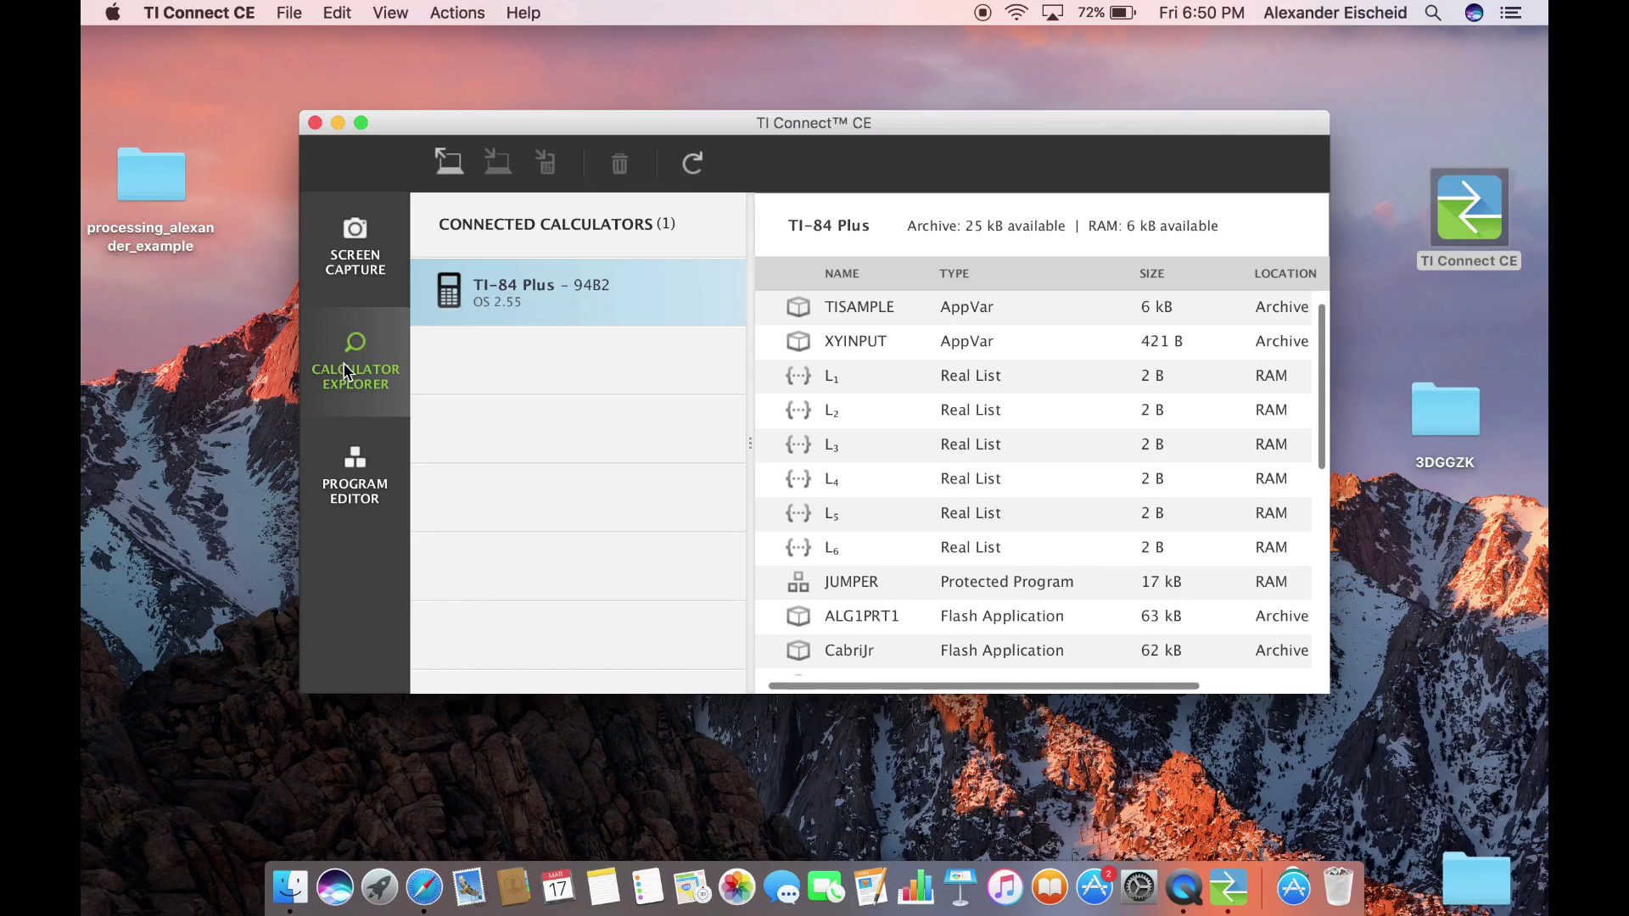
Add TDGGZK.8xp from the Desktop's 3DGGZK folder as content to send to the calculator
{"action": "left_click", "coordinate": [455, 174]}
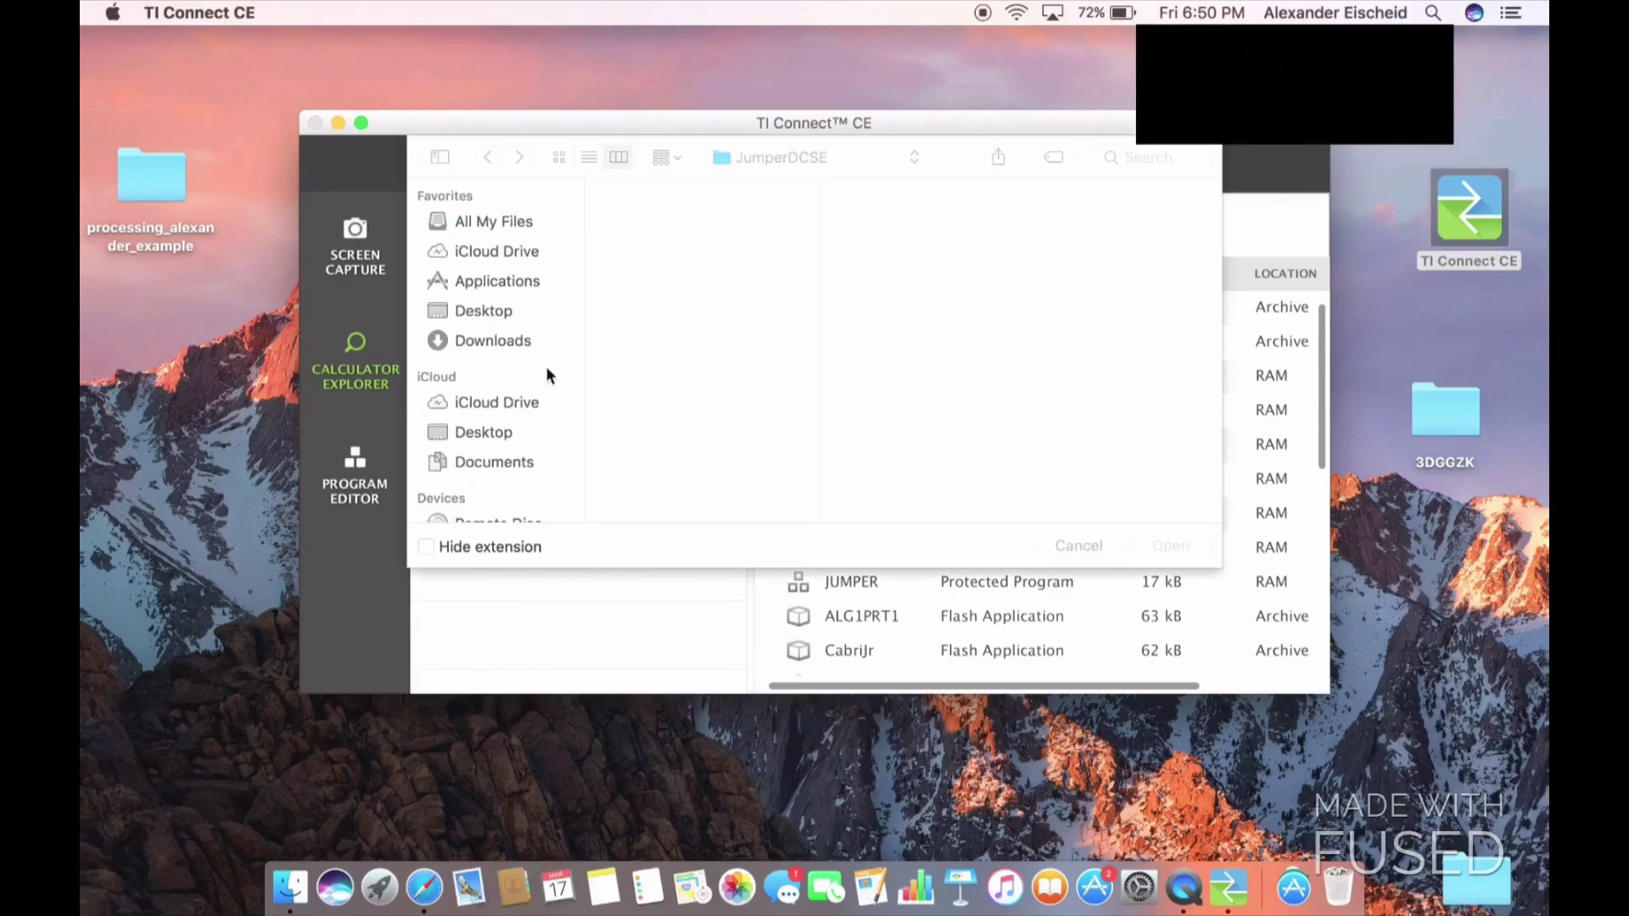
{"action": "left_click", "coordinate": [499, 319]}
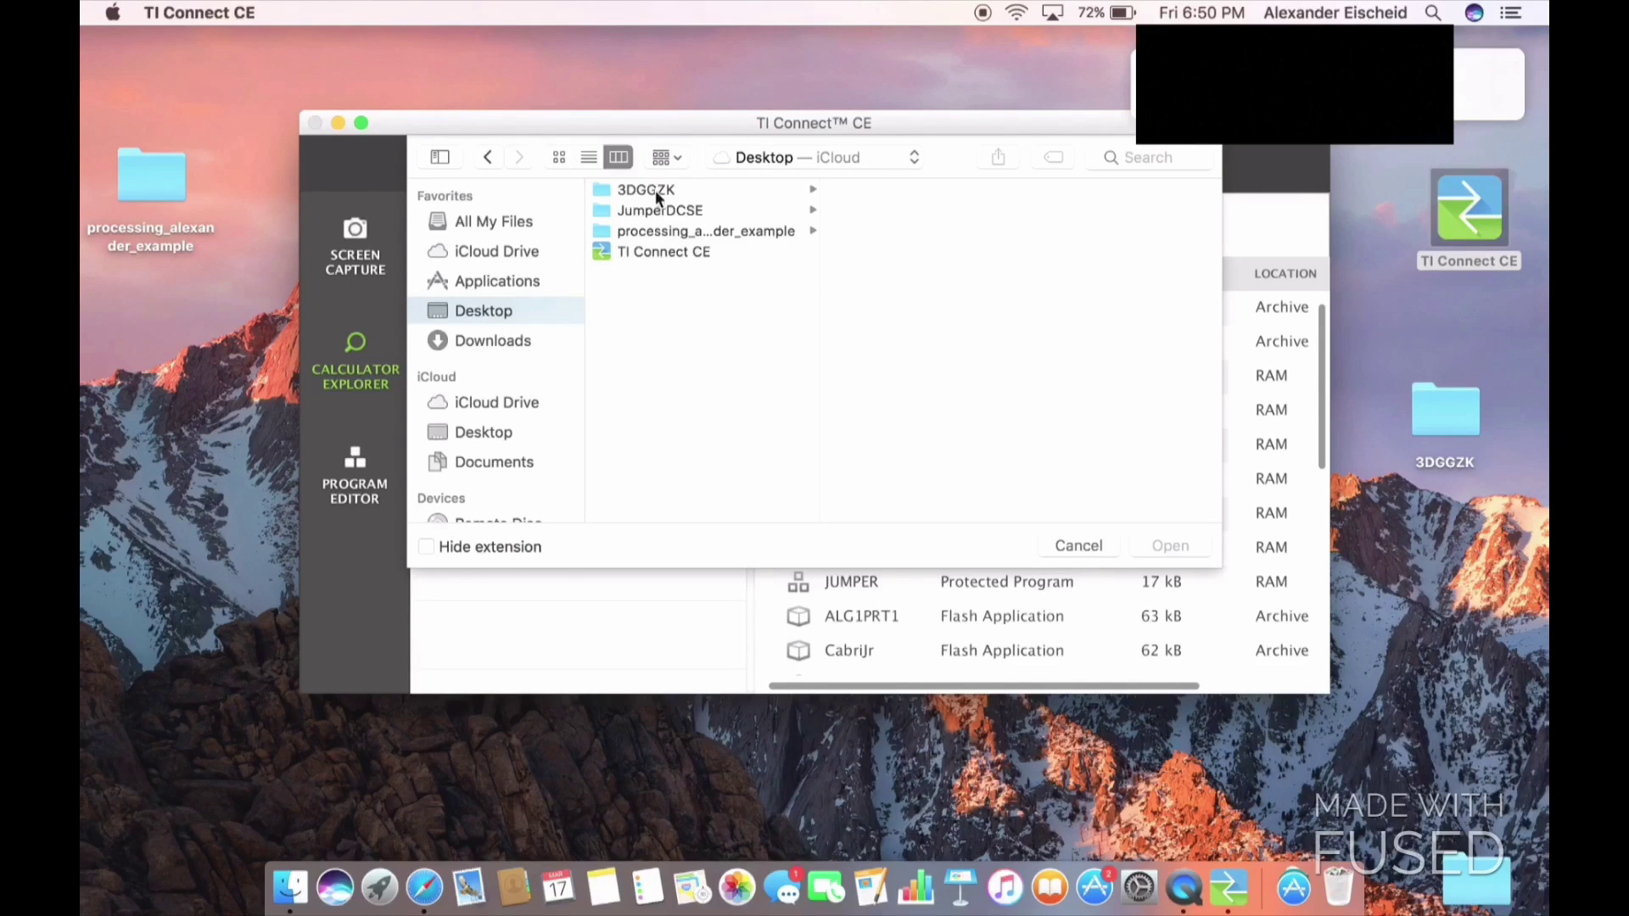
{"action": "left_click", "coordinate": [655, 188]}
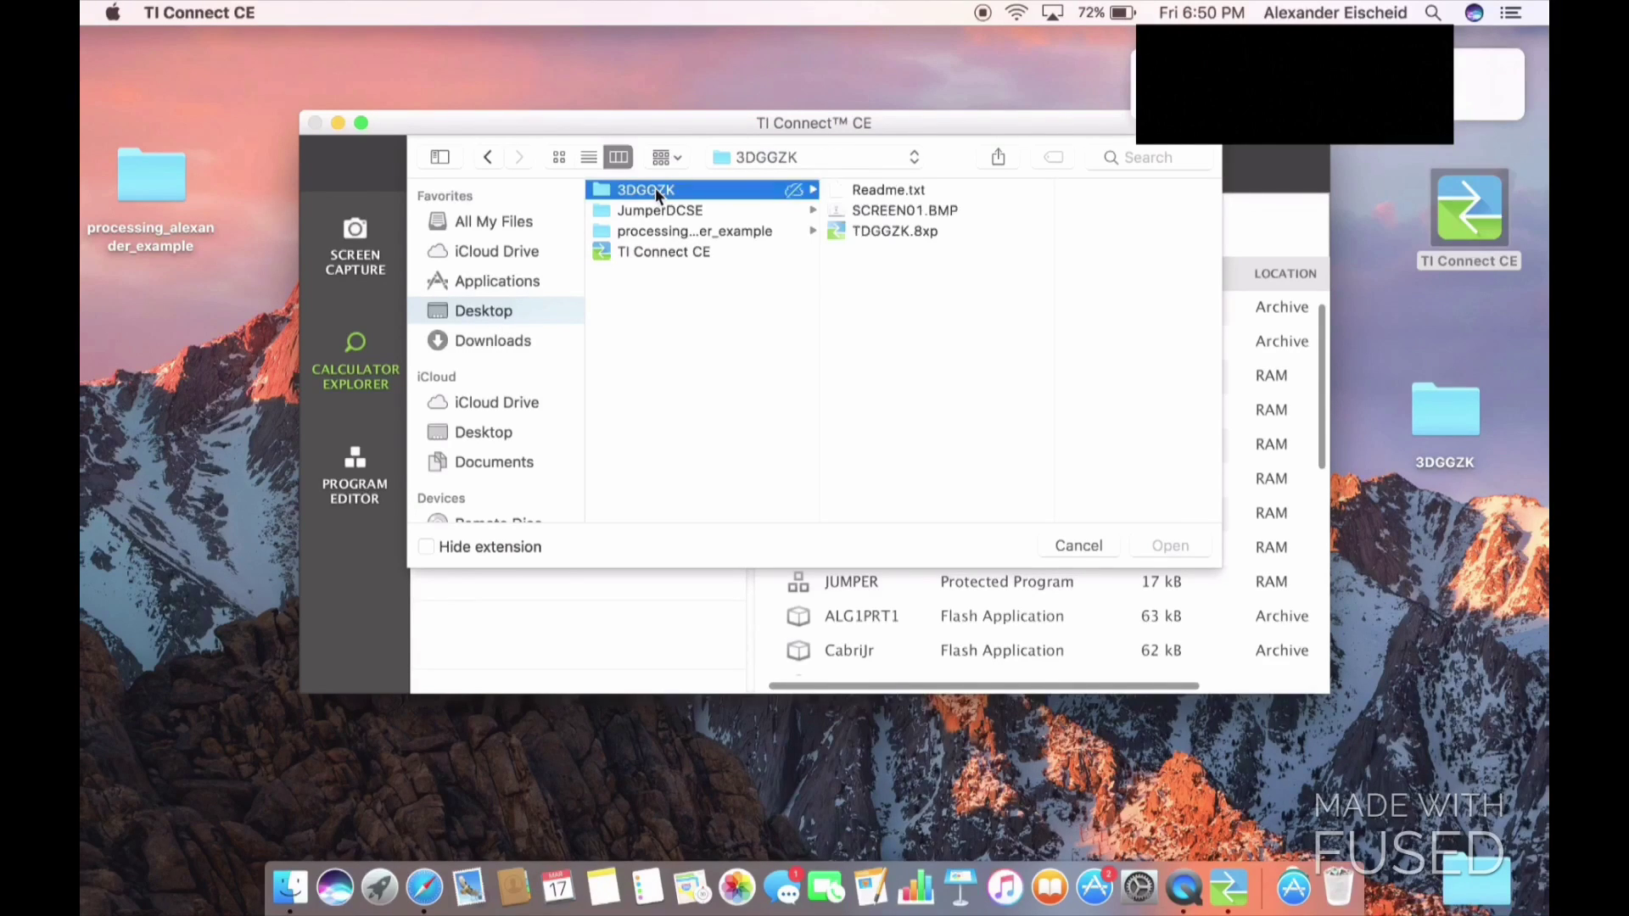
{"action": "left_click", "coordinate": [868, 231]}
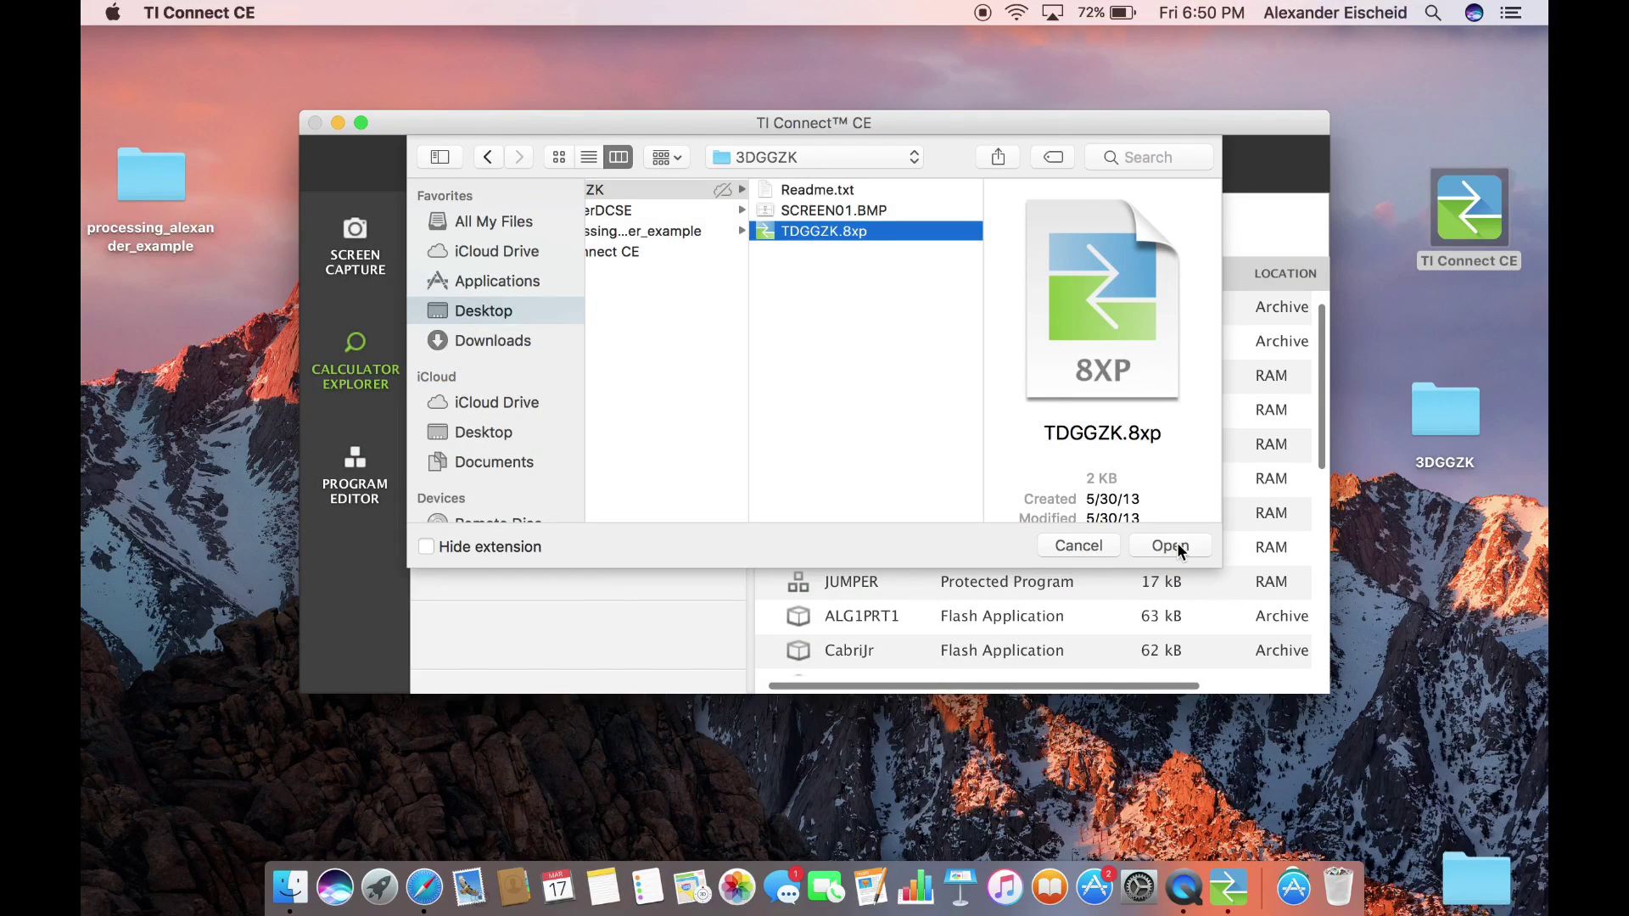
{"action": "left_click", "coordinate": [1177, 547]}
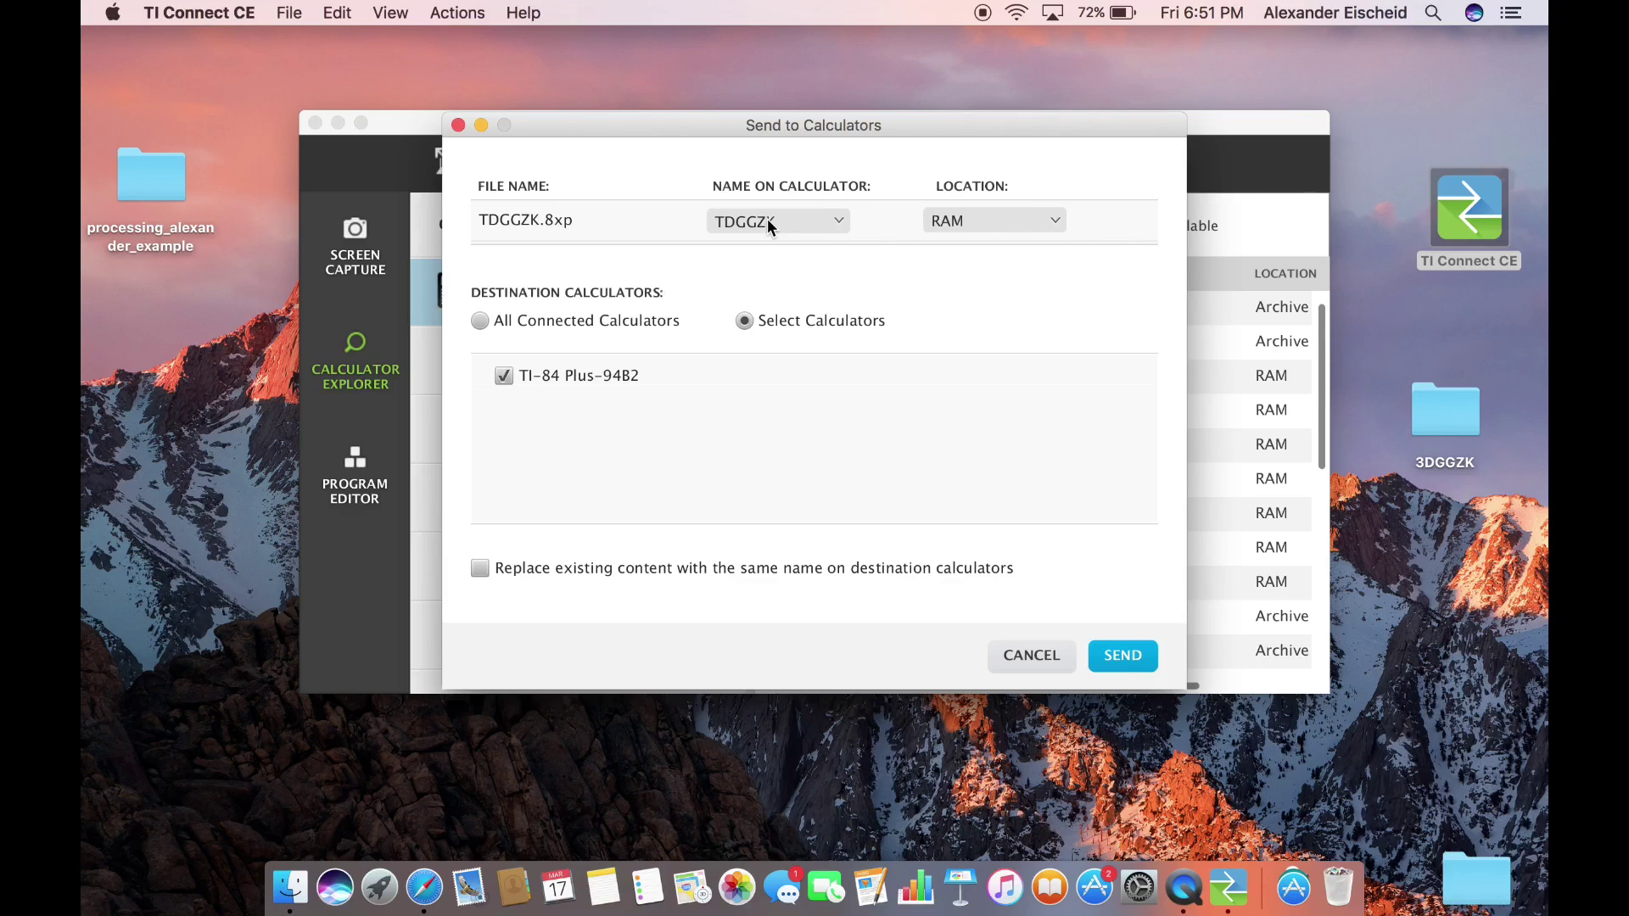
Send TDGGZK.8xp to the TI-84 Plus's RAM
{"action": "left_click", "coordinate": [1128, 660]}
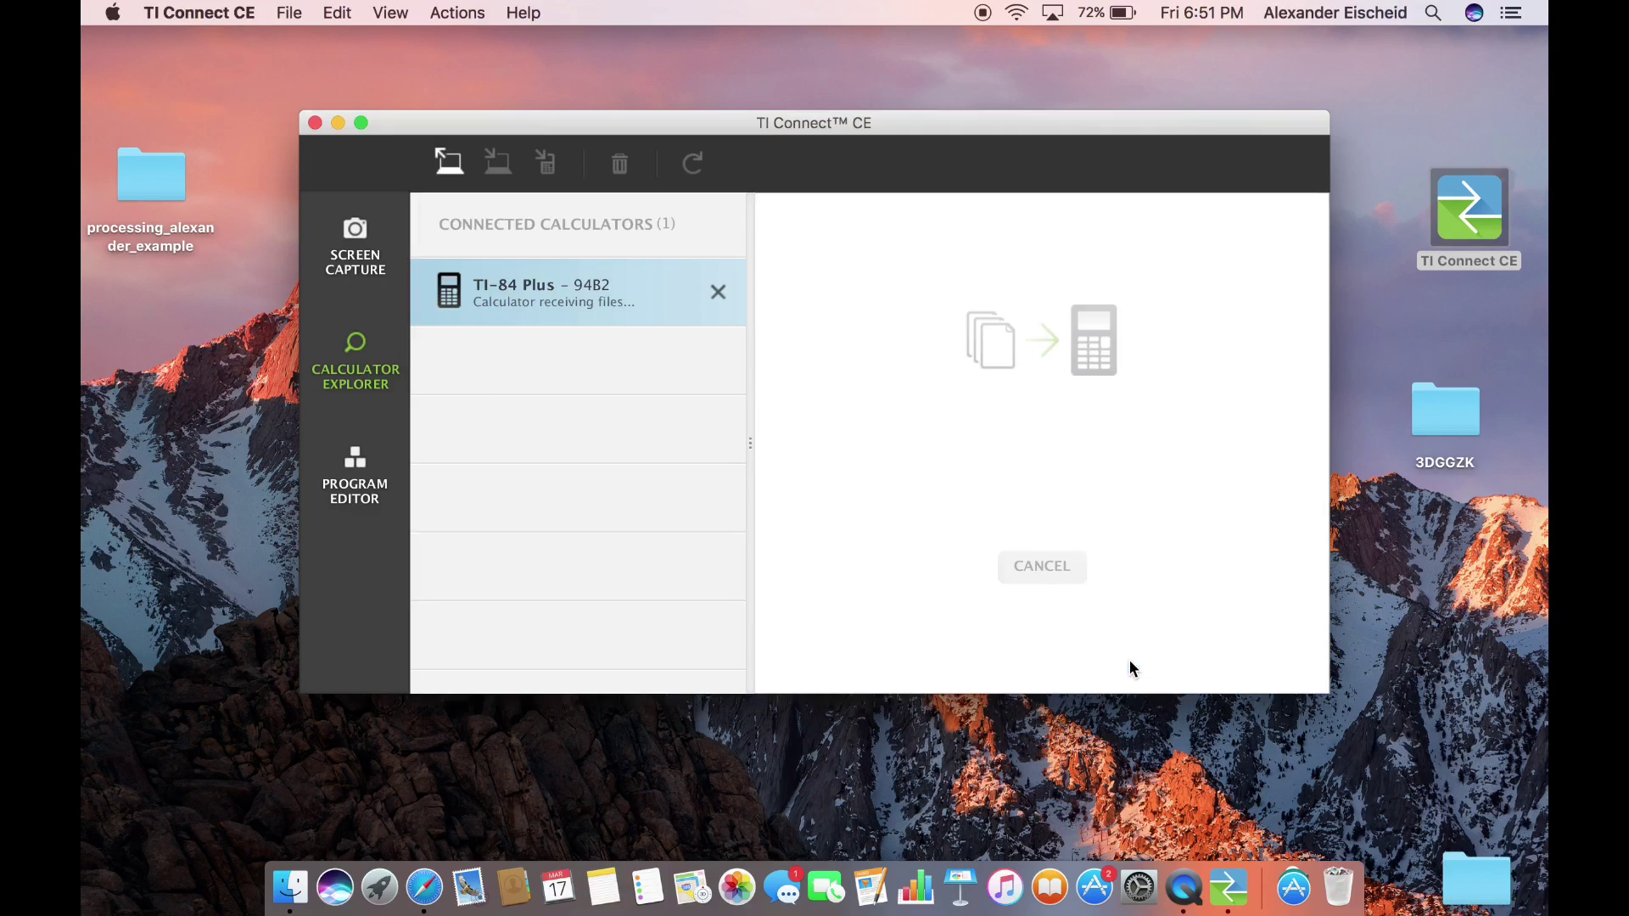